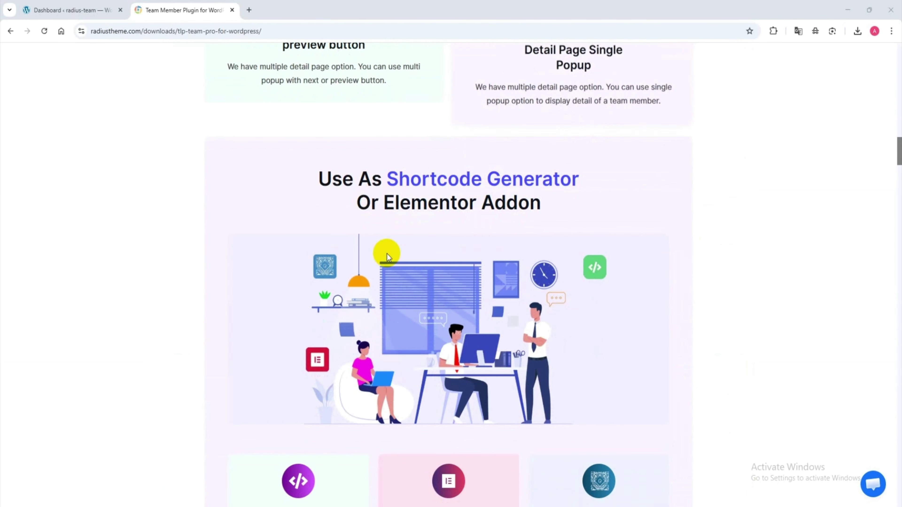
Search the plugin directory for 'Team member showcase' from the WordPress dashboard.
{"action": "scroll", "coordinate": [458, 264], "scroll_direction": "down", "scroll_amount": 7}
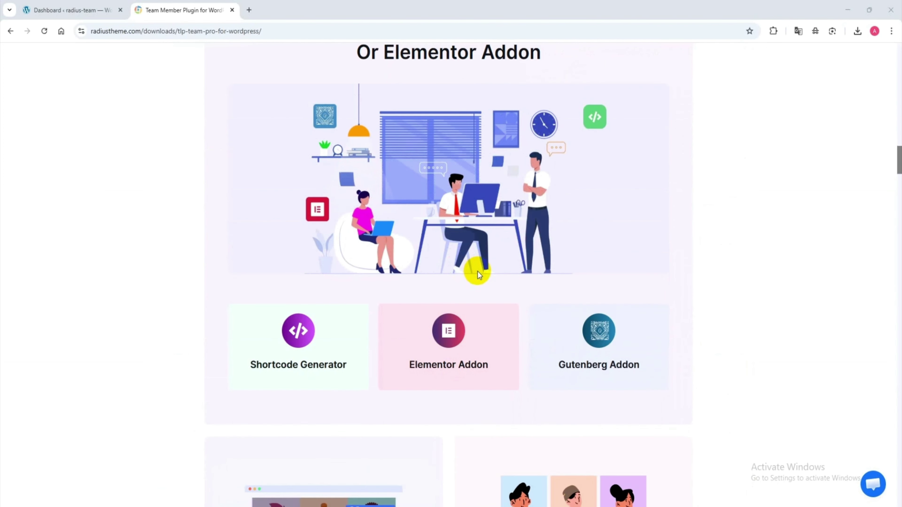
{"action": "scroll", "coordinate": [462, 288], "scroll_direction": "down", "scroll_amount": 7}
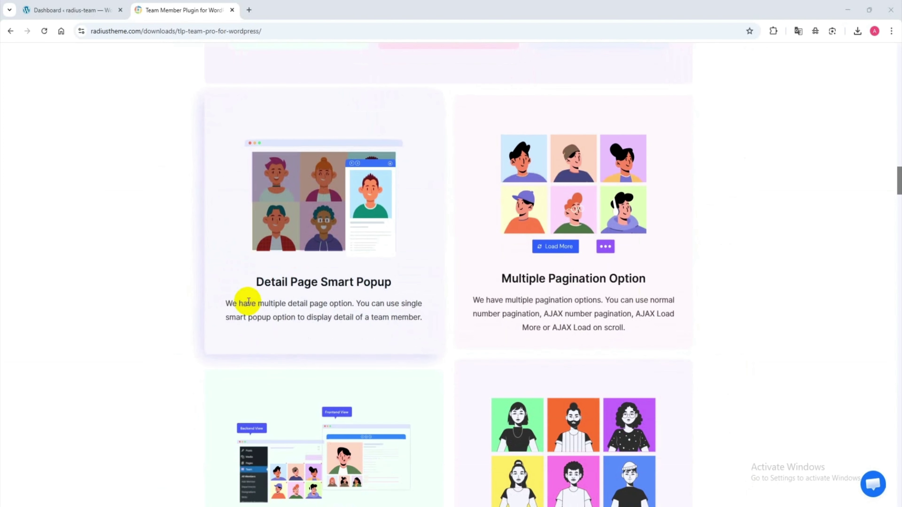
{"action": "scroll", "coordinate": [426, 309], "scroll_direction": "down", "scroll_amount": 5}
{"action": "scroll", "coordinate": [517, 330], "scroll_direction": "down", "scroll_amount": 11}
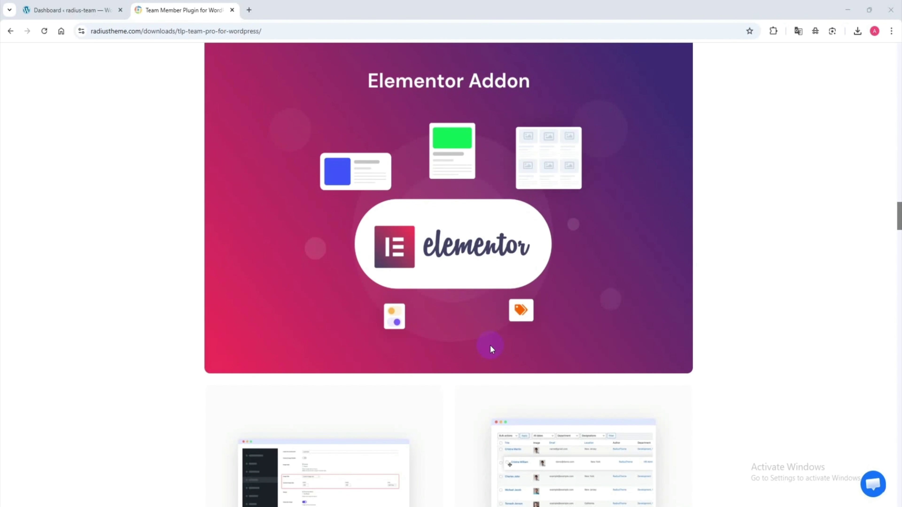
{"action": "scroll", "coordinate": [490, 345], "scroll_direction": "down", "scroll_amount": 2}
{"action": "scroll", "coordinate": [406, 344], "scroll_direction": "down", "scroll_amount": 7}
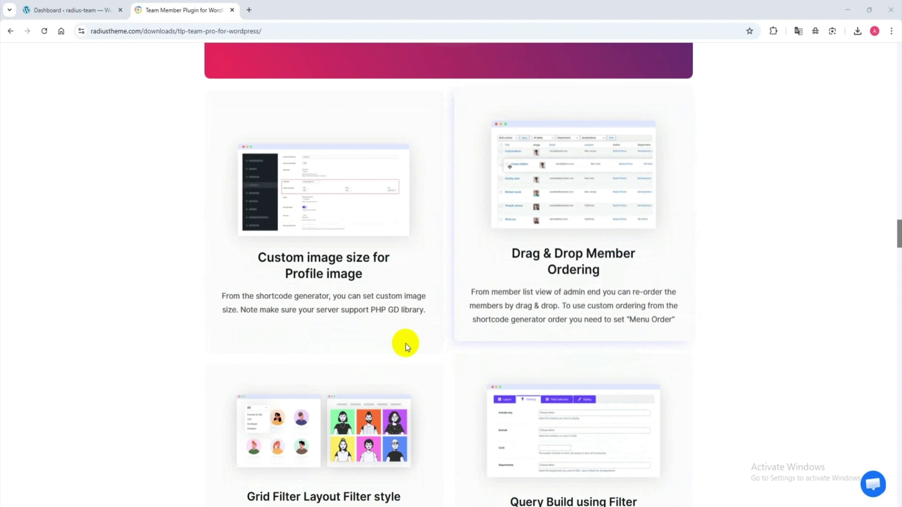
{"action": "scroll", "coordinate": [422, 393], "scroll_direction": "down", "scroll_amount": 7}
{"action": "scroll", "coordinate": [514, 392], "scroll_direction": "down", "scroll_amount": 5}
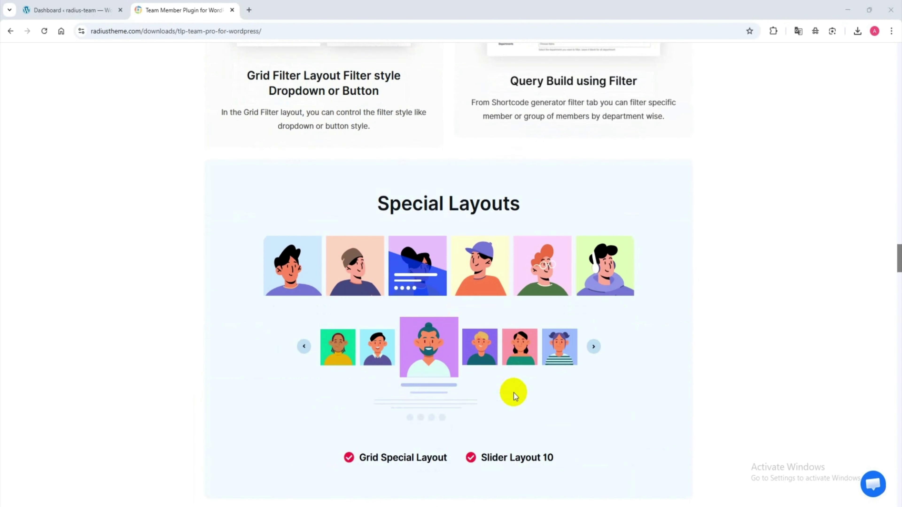
{"action": "scroll", "coordinate": [513, 393], "scroll_direction": "down", "scroll_amount": 2}
{"action": "scroll", "coordinate": [497, 377], "scroll_direction": "down", "scroll_amount": 3}
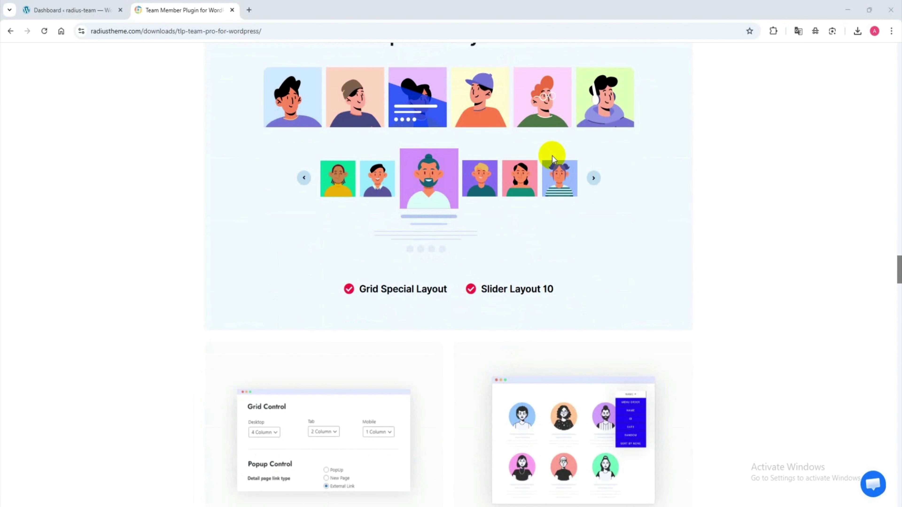
{"action": "left_click", "coordinate": [42, 4]}
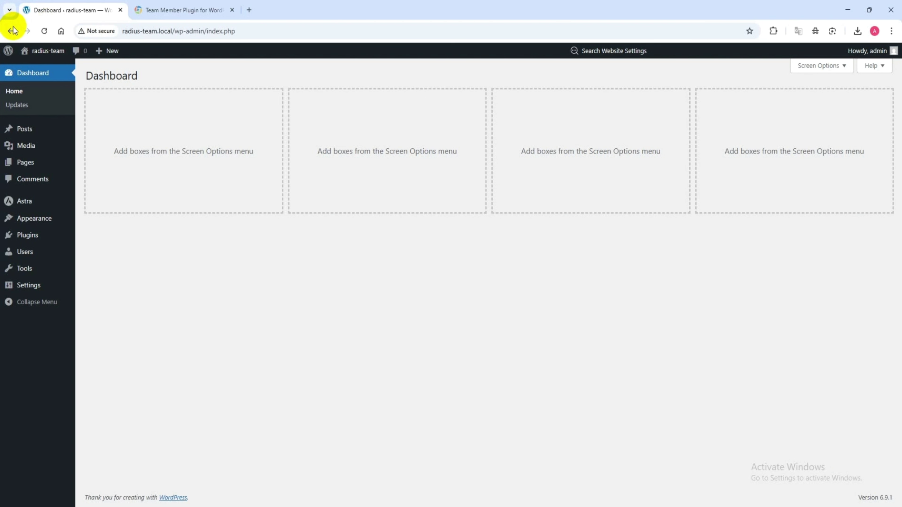
{"action": "mouse_move", "coordinate": [12, 233]}
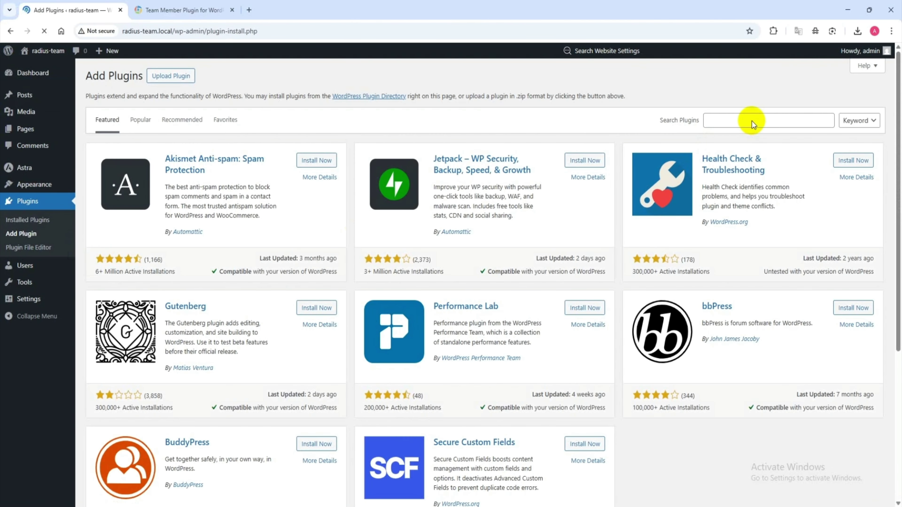
{"action": "left_click", "coordinate": [751, 121]}
{"action": "type", "text": "Team"}
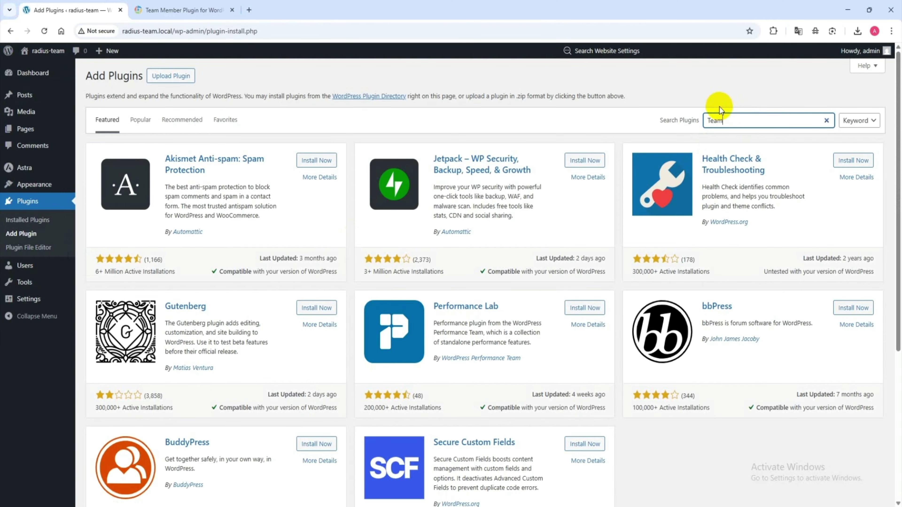
{"action": "type", "text": " member showcase"}
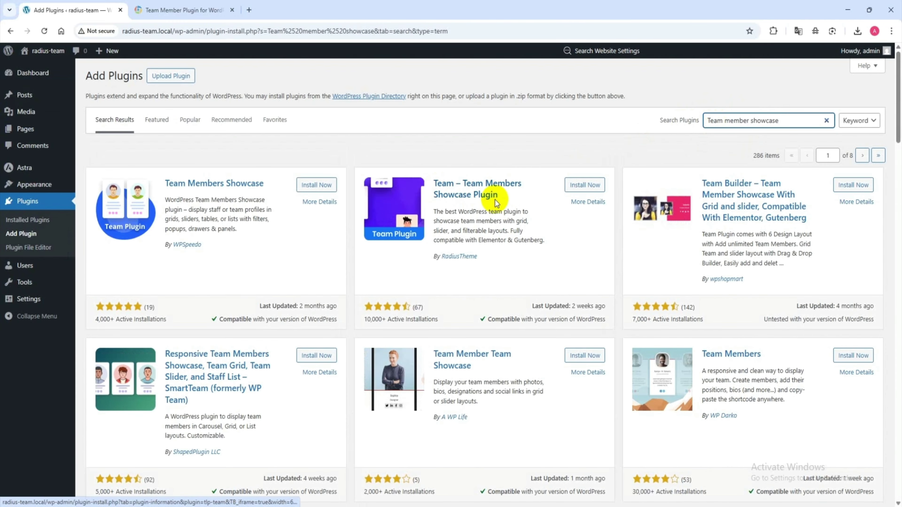
Install and activate the Team – Team Members Showcase Plugin, then return to Add Plugins.
{"action": "left_click", "coordinate": [577, 185]}
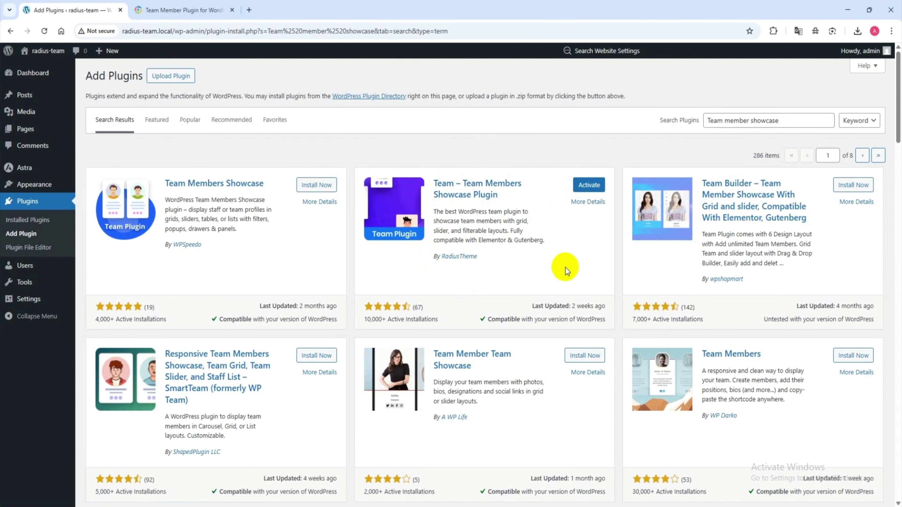
{"action": "left_click", "coordinate": [588, 186]}
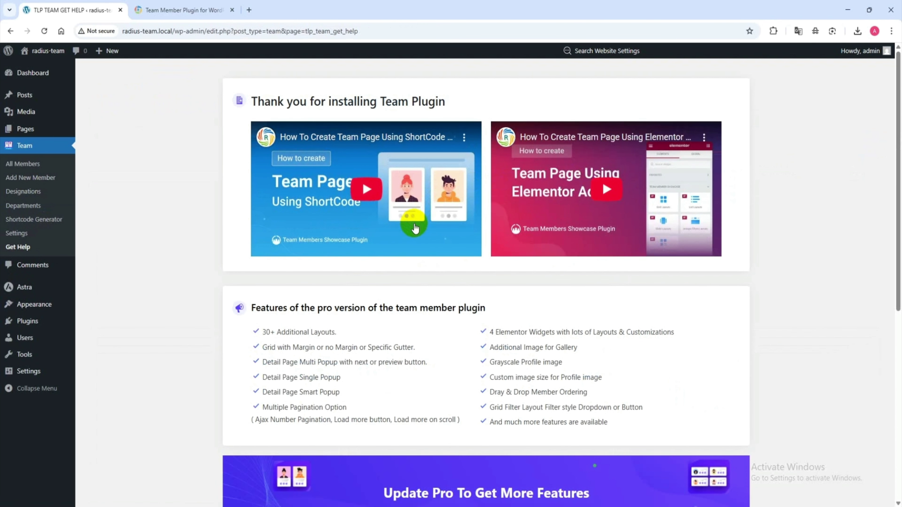
{"action": "scroll", "coordinate": [415, 229], "scroll_direction": "down", "scroll_amount": 9}
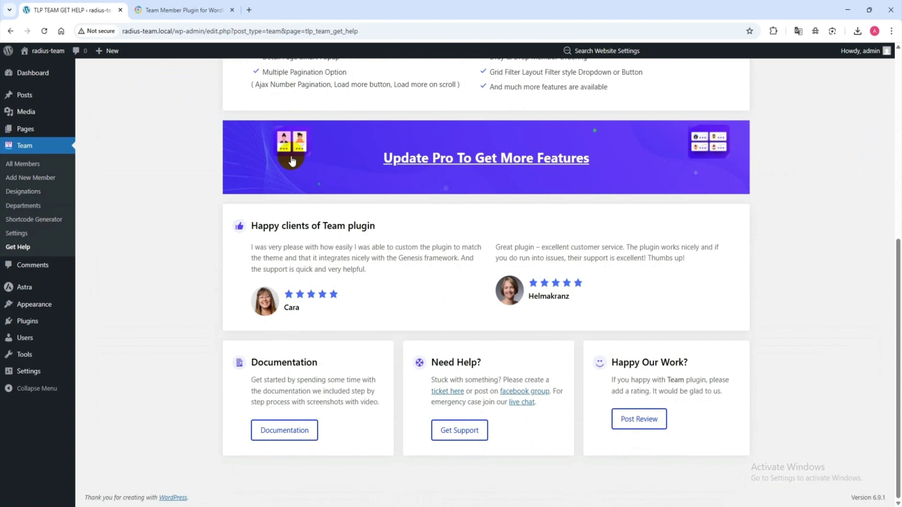
{"action": "mouse_move", "coordinate": [30, 322]}
{"action": "left_click", "coordinate": [98, 344]}
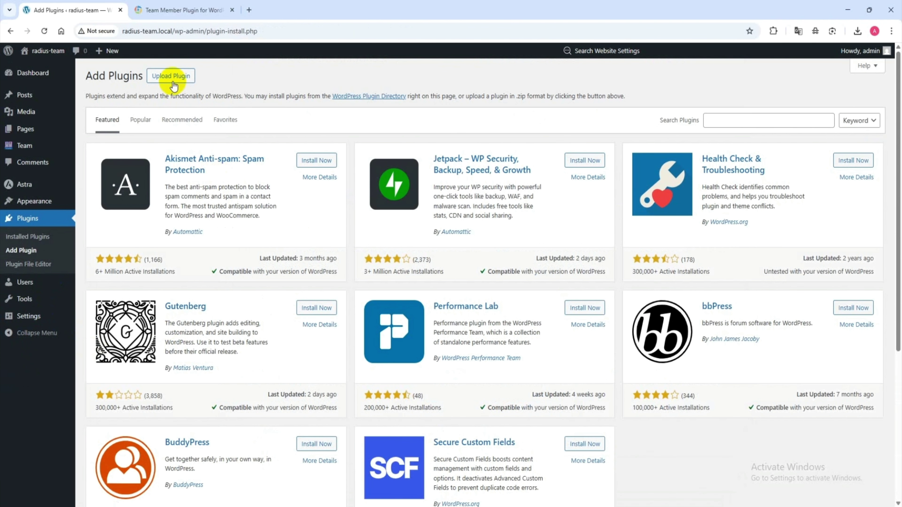
Upload tlp-team-pro-3.6.2.zip, then install and activate Team Pro 3.6.2.
{"action": "left_click", "coordinate": [166, 75]}
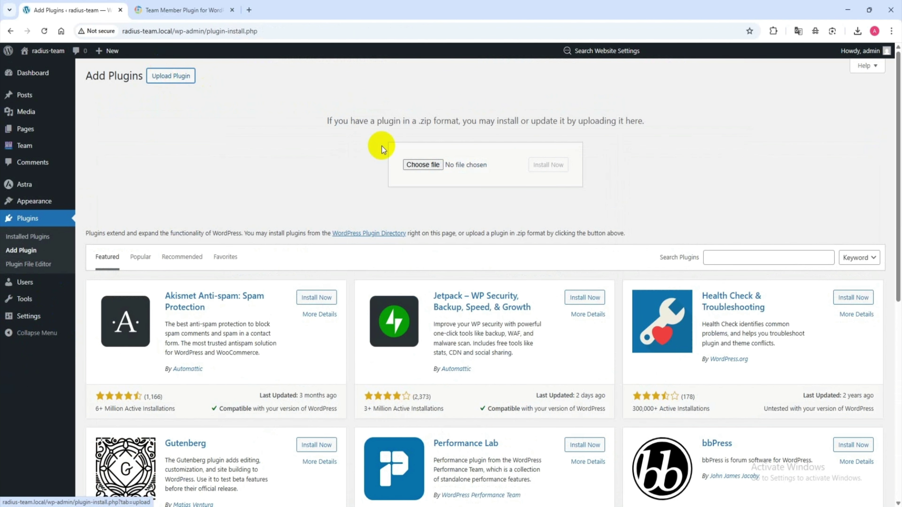
{"action": "left_click", "coordinate": [417, 164]}
{"action": "left_click", "coordinate": [570, 173]}
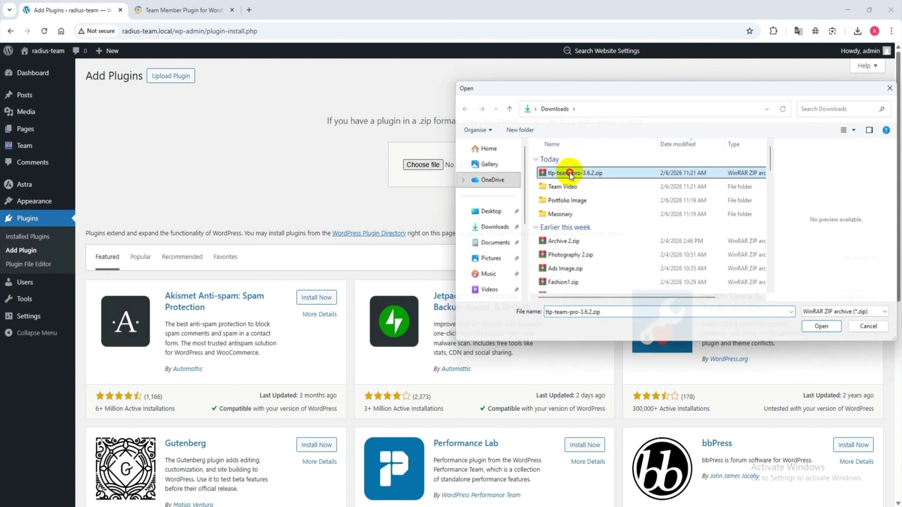
{"action": "double_click", "coordinate": [569, 173]}
{"action": "left_click", "coordinate": [548, 164]}
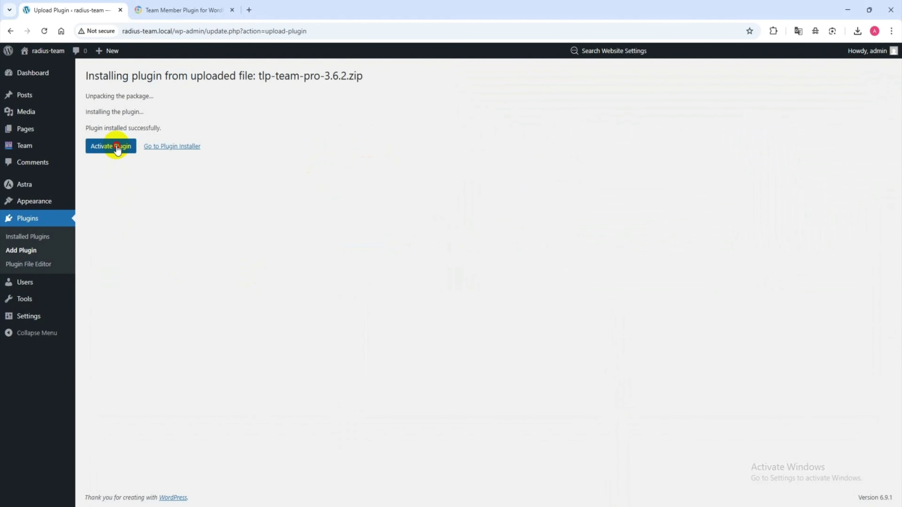
{"action": "left_click", "coordinate": [117, 150]}
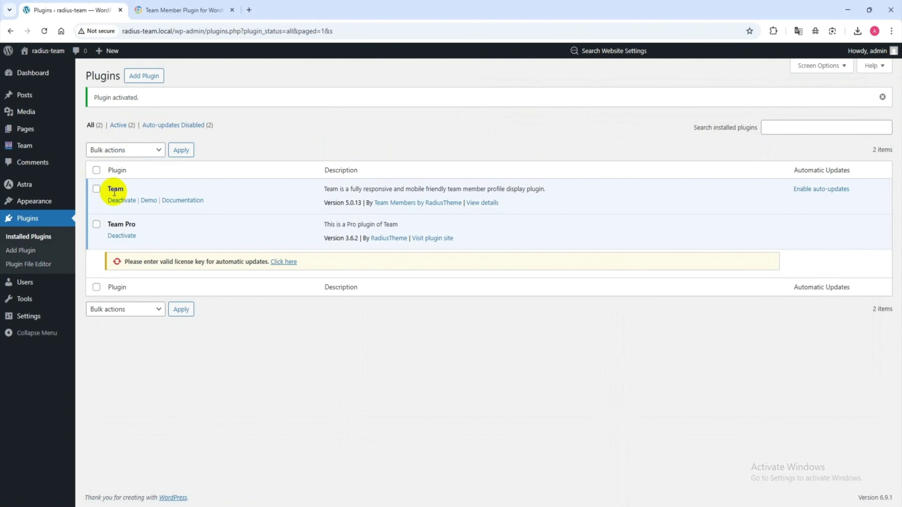
{"action": "mouse_move", "coordinate": [28, 145]}
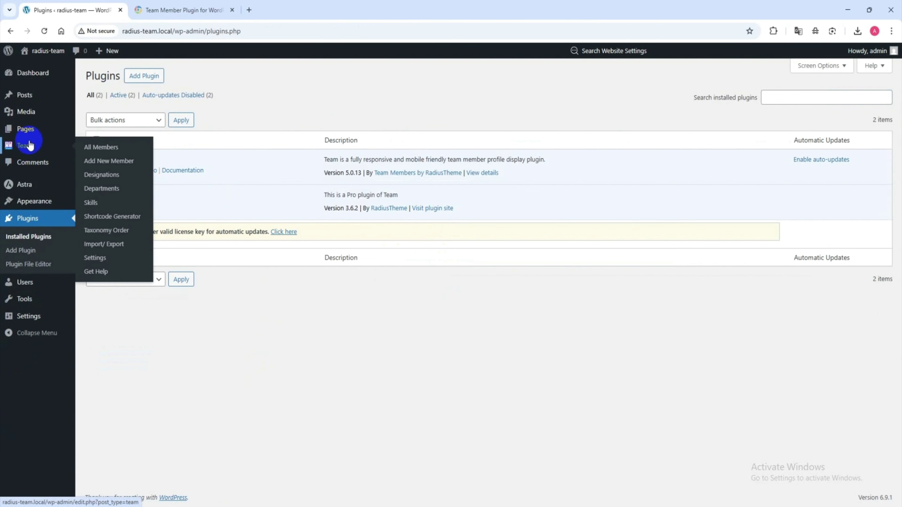
Add an App Develpment team department with Parent left as None.
{"action": "left_click", "coordinate": [111, 190]}
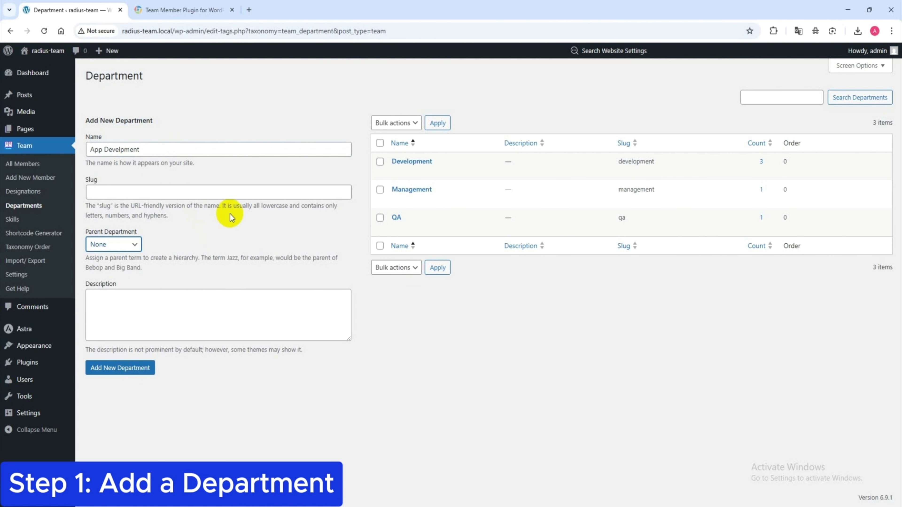
{"action": "left_click", "coordinate": [121, 246]}
{"action": "left_click", "coordinate": [167, 214]}
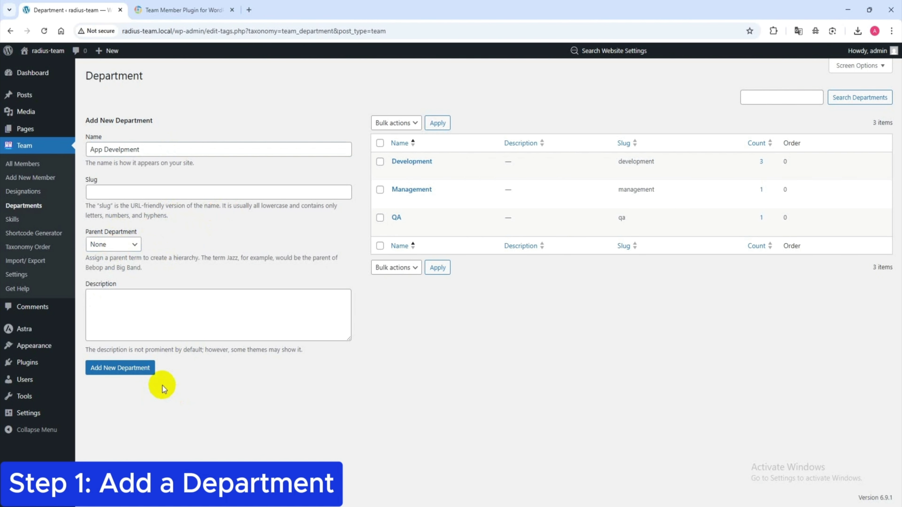
{"action": "left_click", "coordinate": [149, 368]}
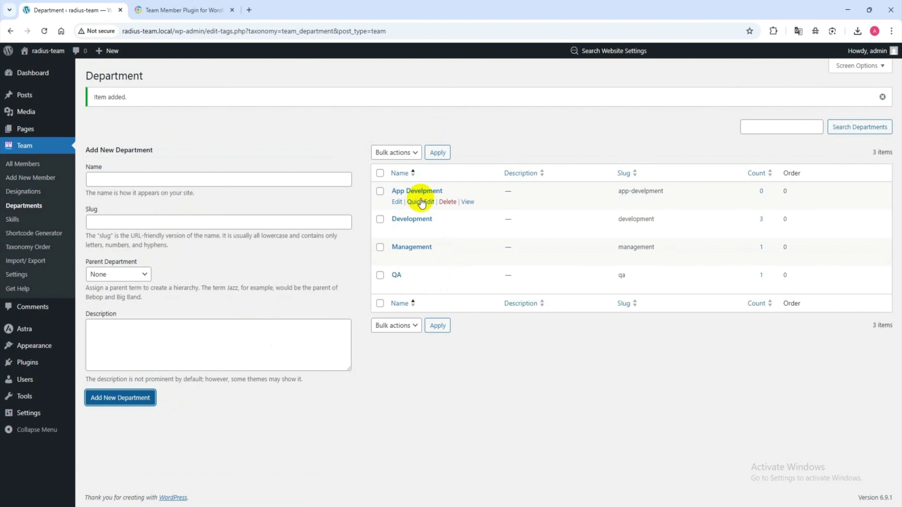
{"action": "left_click", "coordinate": [19, 188]}
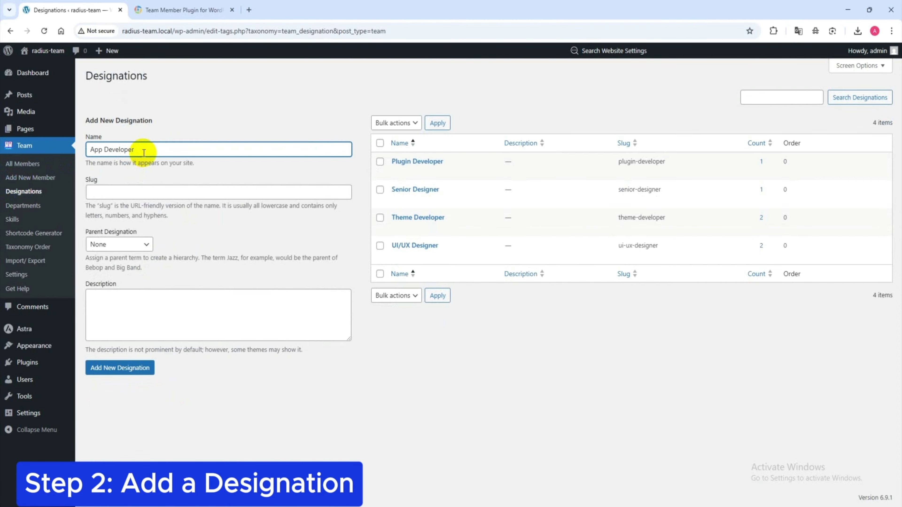
Add the App Developer designation and open Add New Member in a new tab.
{"action": "left_click", "coordinate": [120, 368]}
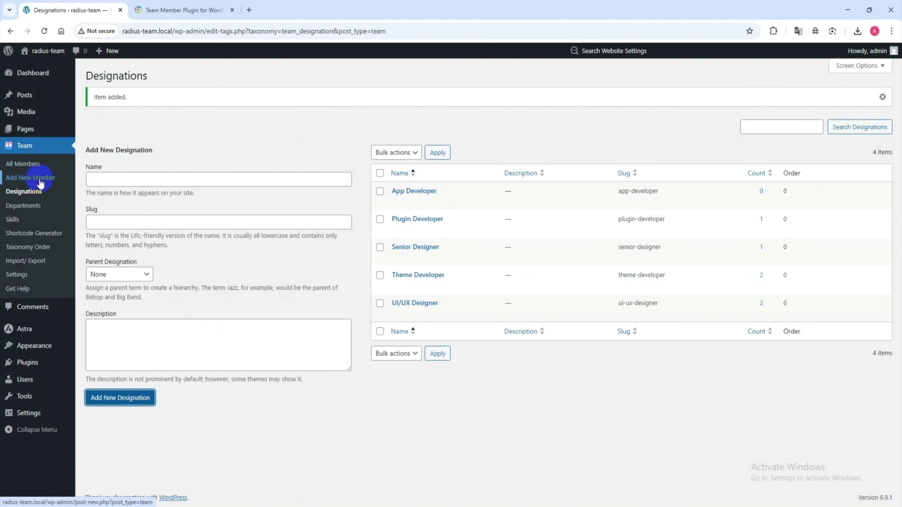
{"action": "right_click", "coordinate": [39, 182]}
{"action": "left_click", "coordinate": [64, 191]}
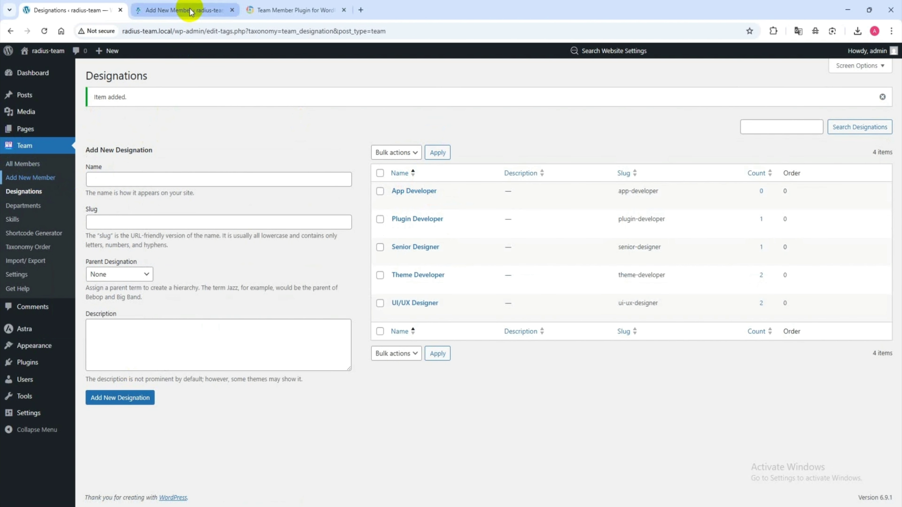
Enter the member's full name as the title and paste the body content and short bio.
{"action": "left_click", "coordinate": [190, 11]}
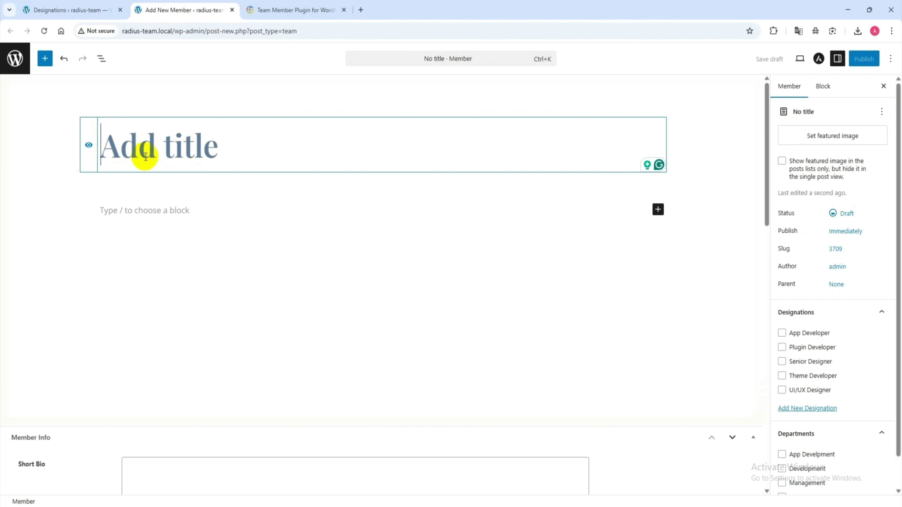
{"action": "left_click", "coordinate": [165, 211]}
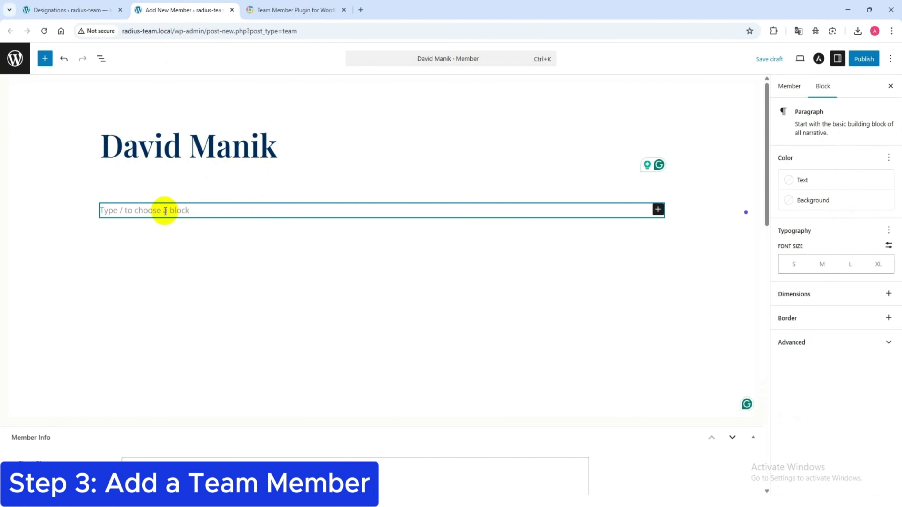
{"action": "type", "text": "This is a custom content for Divine."}
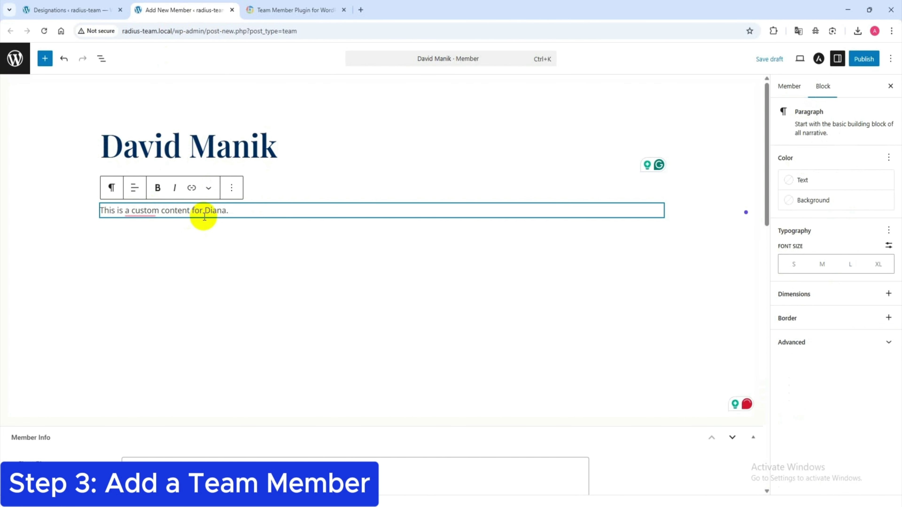
{"action": "scroll", "coordinate": [195, 212], "scroll_direction": "down", "scroll_amount": 5}
{"action": "left_click", "coordinate": [265, 289]}
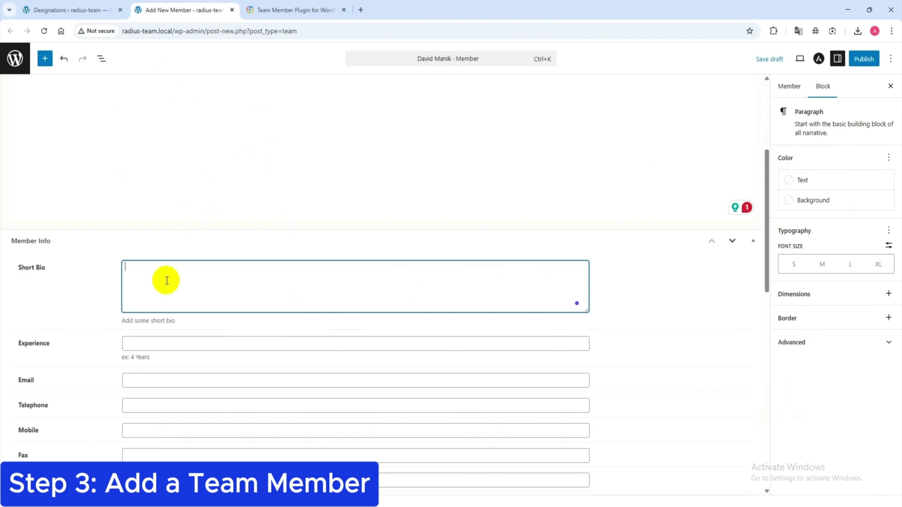
{"action": "type", "text": "Diana is a skilled professional in their field."}
Fill in 2 Years experience, email, telephone, mobile, fax, web URL and Dhaka location.
{"action": "left_click", "coordinate": [170, 346]}
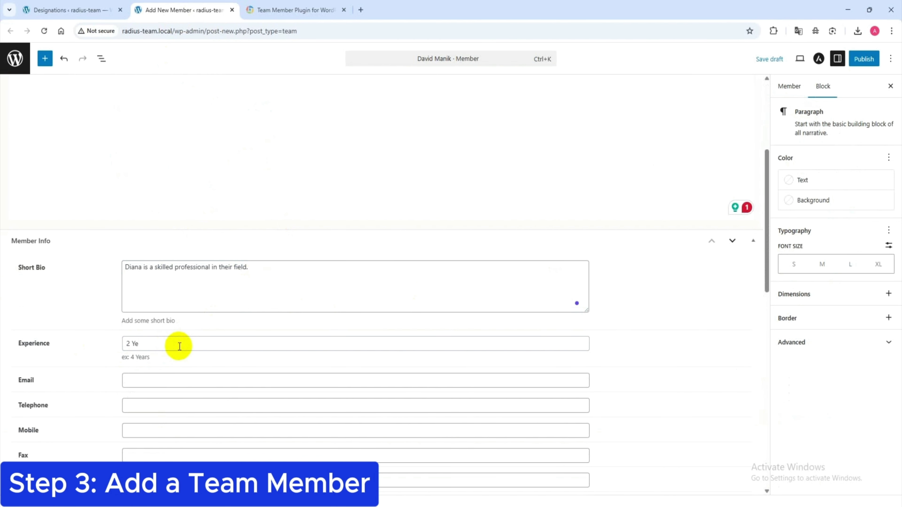
{"action": "scroll", "coordinate": [180, 346], "scroll_direction": "down", "scroll_amount": 1}
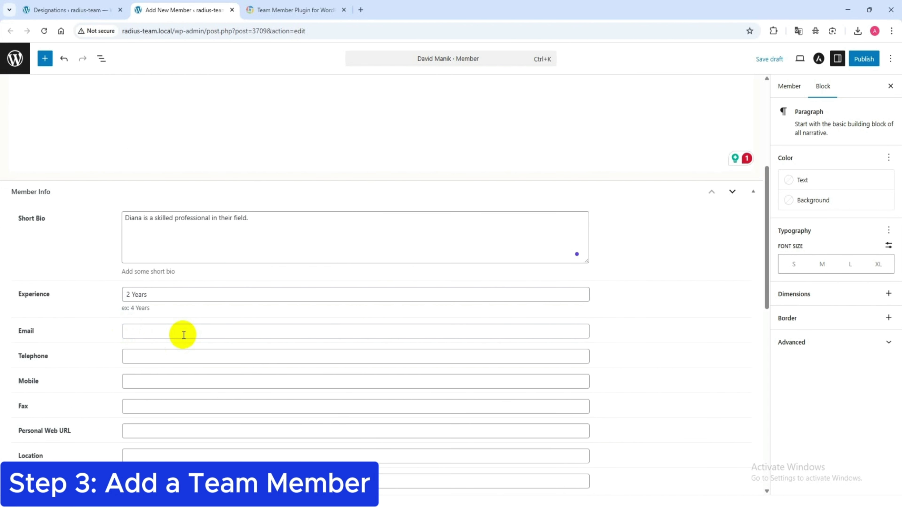
{"action": "left_click", "coordinate": [171, 331]}
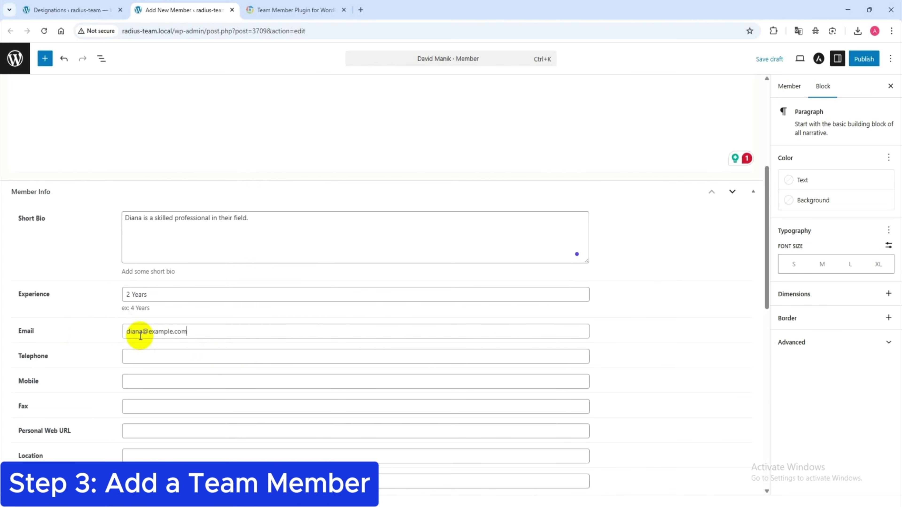
{"action": "scroll", "coordinate": [140, 336], "scroll_direction": "down", "scroll_amount": 1}
{"action": "left_click", "coordinate": [147, 307]}
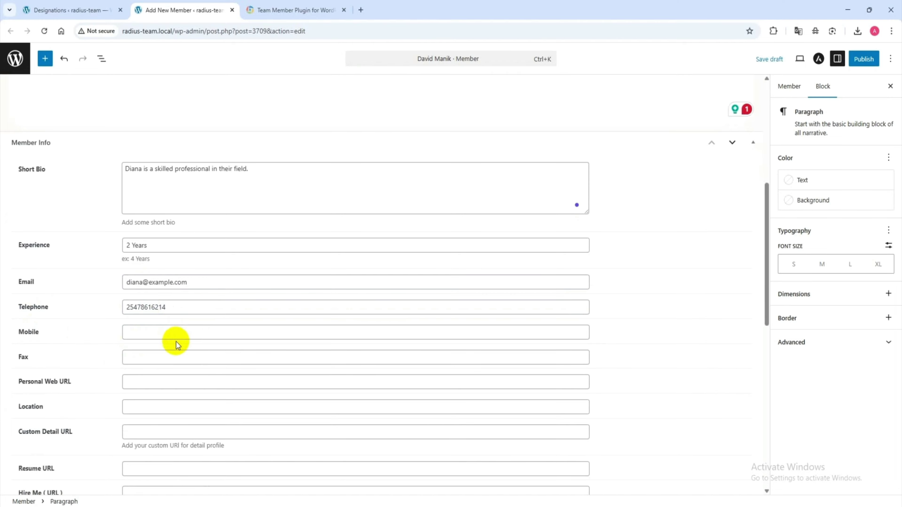
{"action": "left_click", "coordinate": [206, 330]}
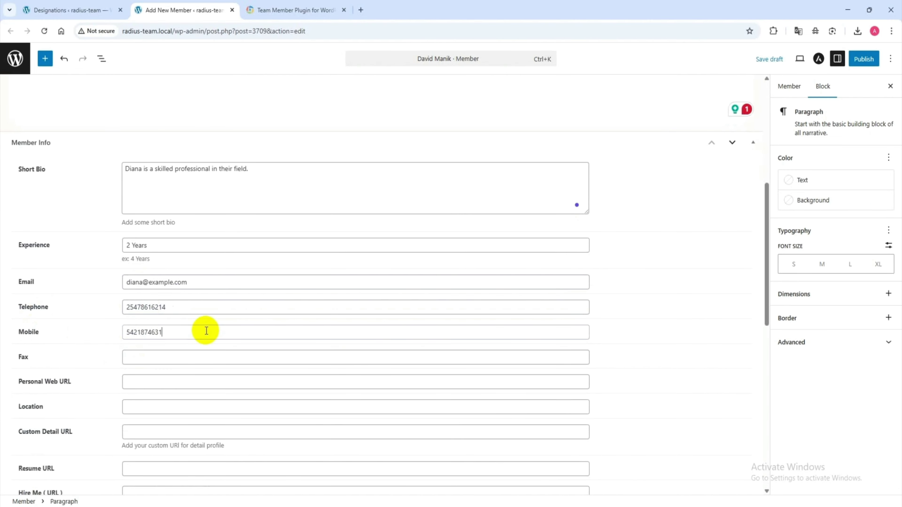
{"action": "left_click", "coordinate": [167, 359]}
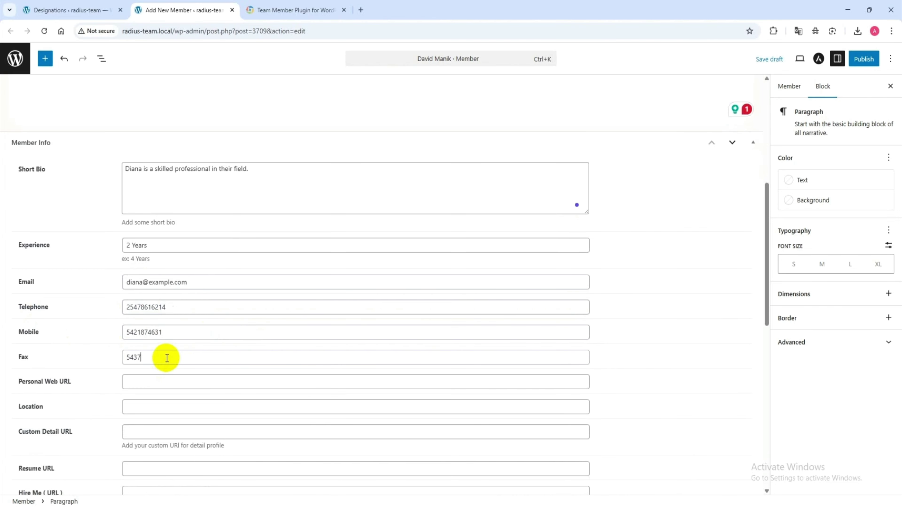
{"action": "type", "text": "5437"}
{"action": "scroll", "coordinate": [167, 358], "scroll_direction": "down", "scroll_amount": 1}
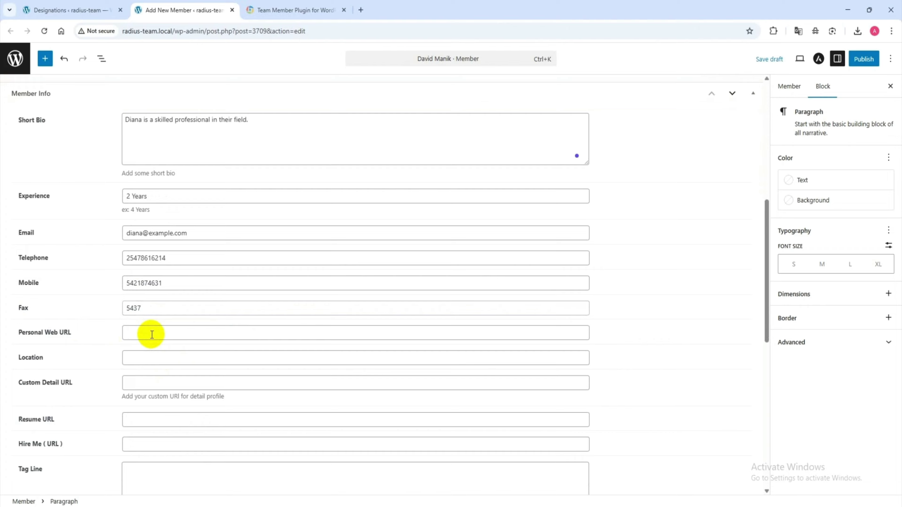
{"action": "left_click", "coordinate": [152, 335]}
{"action": "left_click", "coordinate": [158, 363]}
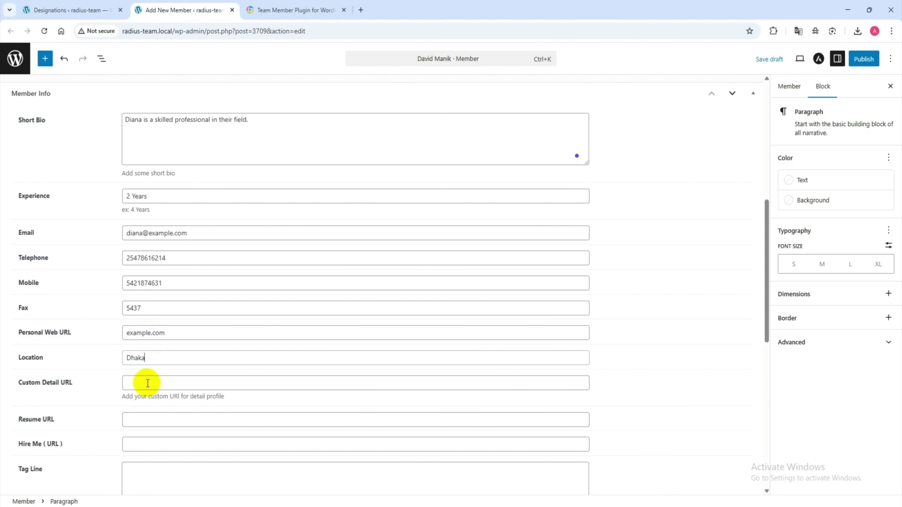
Set the Resume URL to '#', paste the tag line, and enter CSS,PHP as expertise.
{"action": "scroll", "coordinate": [149, 382], "scroll_direction": "down", "scroll_amount": 1}
{"action": "scroll", "coordinate": [180, 391], "scroll_direction": "down", "scroll_amount": 3}
{"action": "key", "text": "Tab"}
{"action": "key", "text": "Tab"}
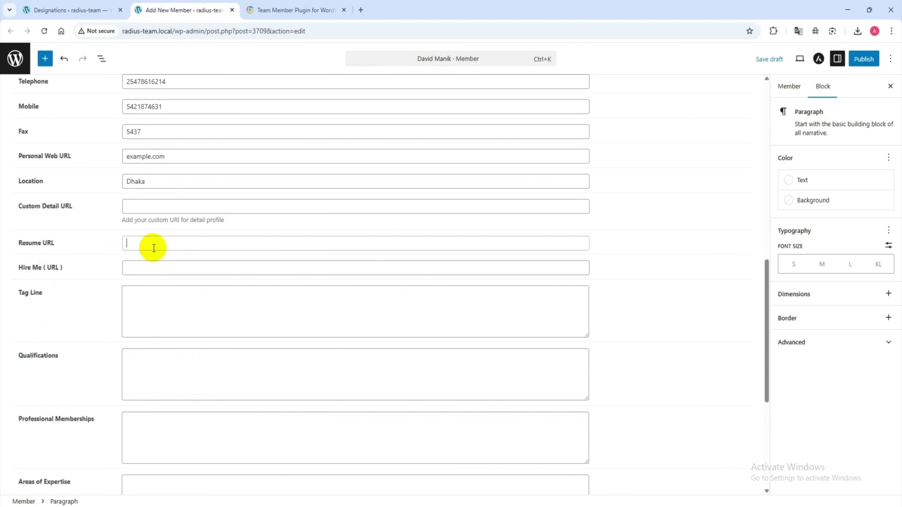
{"action": "scroll", "coordinate": [138, 282], "scroll_direction": "down", "scroll_amount": 3}
{"action": "scroll", "coordinate": [117, 318], "scroll_direction": "up", "scroll_amount": 3}
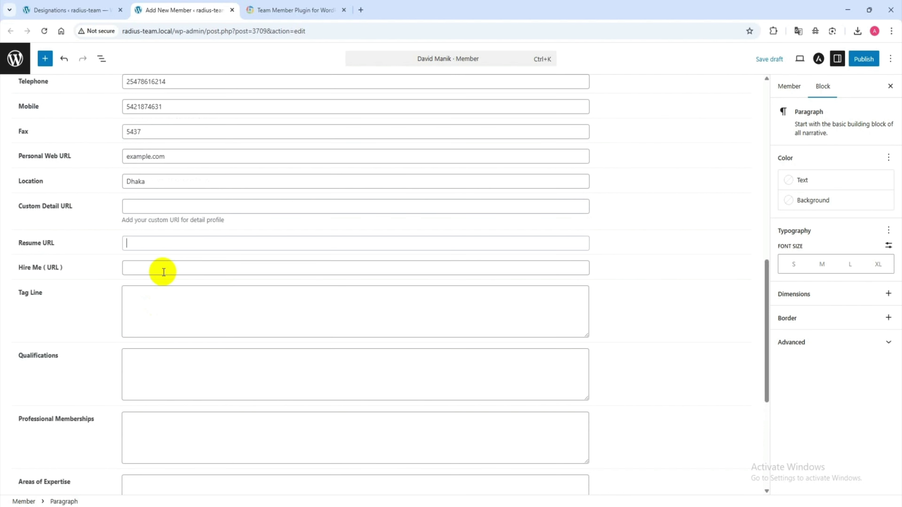
{"action": "type", "text": "#"}
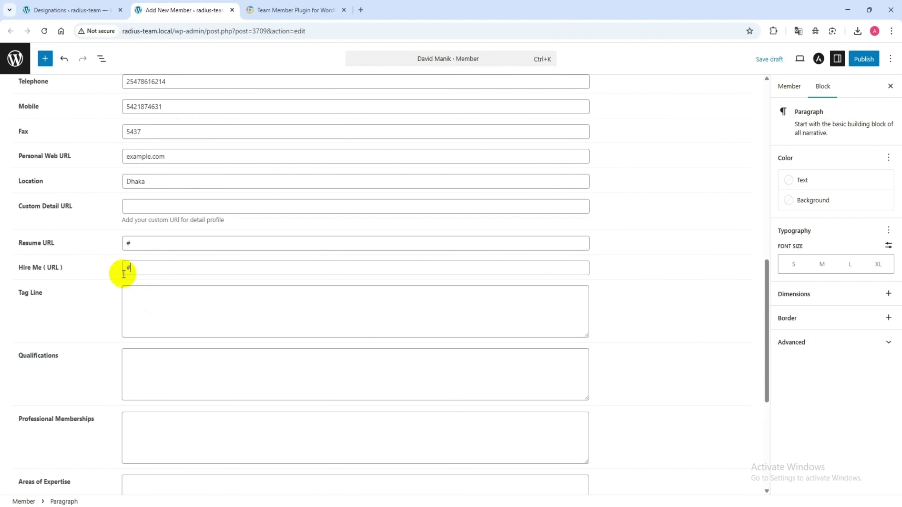
{"action": "left_click", "coordinate": [161, 297]}
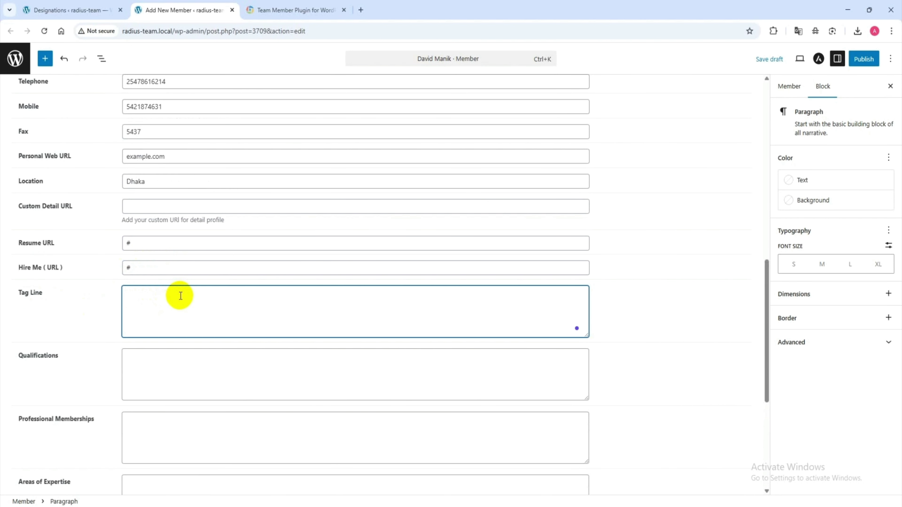
{"action": "scroll", "coordinate": [180, 296], "scroll_direction": "down", "scroll_amount": 2}
{"action": "type", "text": "Diana is a skilled professional in their field."}
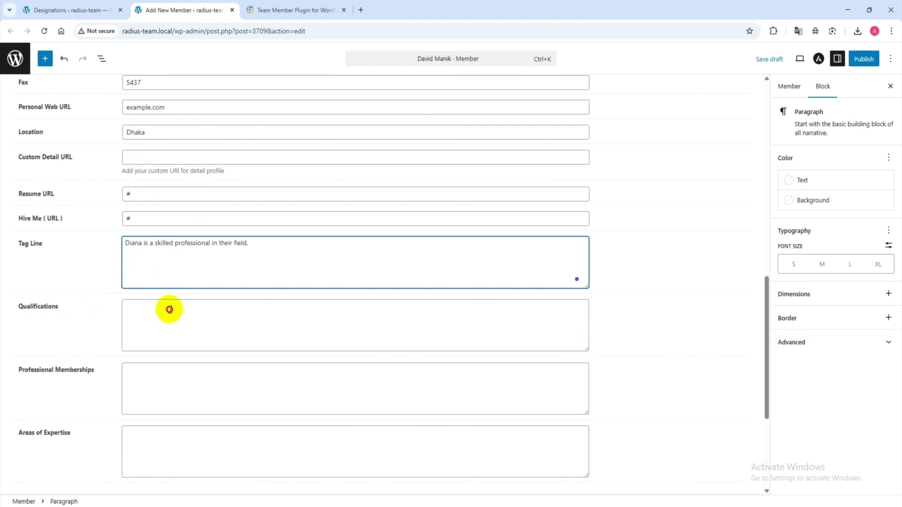
{"action": "left_click", "coordinate": [169, 310]}
{"action": "scroll", "coordinate": [153, 328], "scroll_direction": "down", "scroll_amount": 4}
{"action": "left_click", "coordinate": [184, 329]}
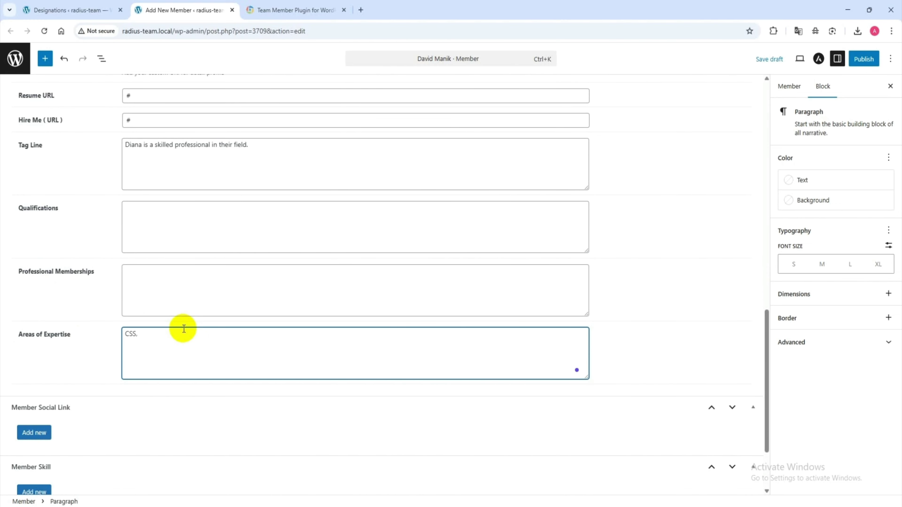
{"action": "scroll", "coordinate": [211, 342], "scroll_direction": "down", "scroll_amount": 4}
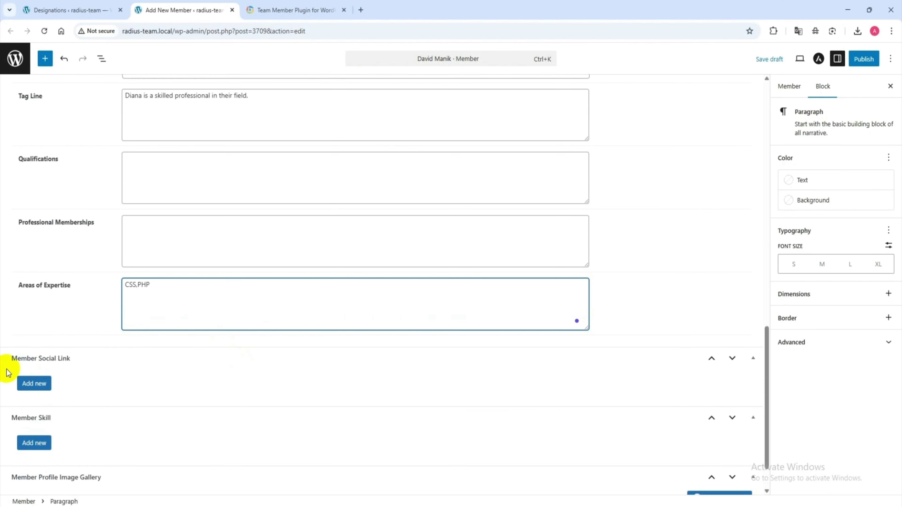
{"action": "scroll", "coordinate": [483, 482], "scroll_direction": "up", "scroll_amount": 15}
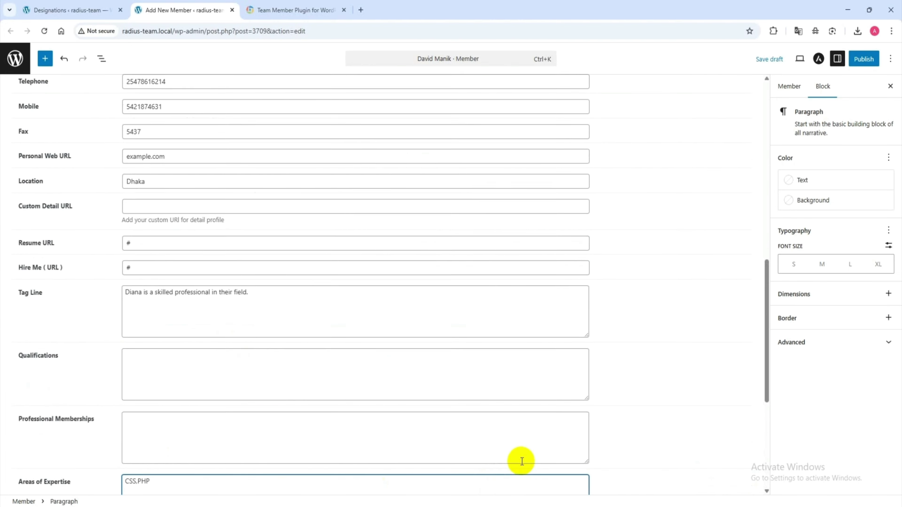
{"action": "left_click", "coordinate": [789, 86]}
{"action": "left_click", "coordinate": [816, 138]}
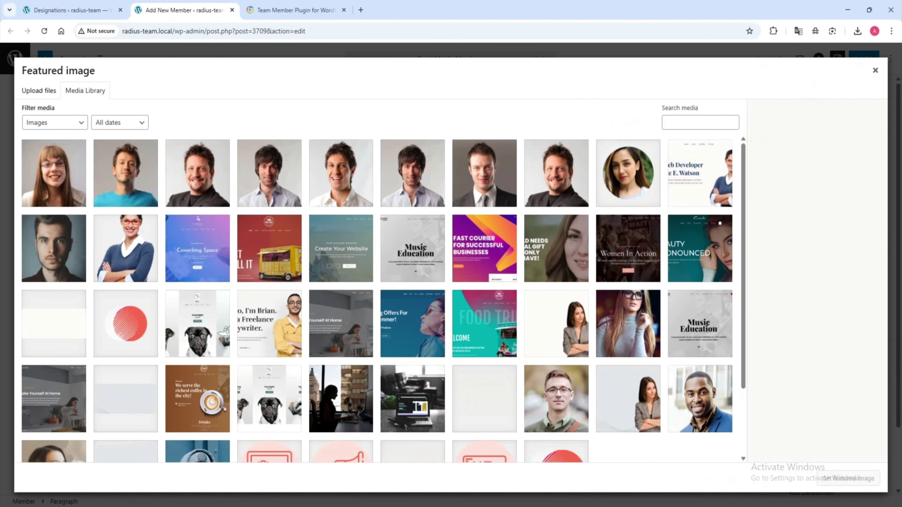
Set a portrait photo as featured image and assign the App Developer designation.
{"action": "left_click", "coordinate": [338, 170]}
{"action": "left_click", "coordinate": [848, 479]}
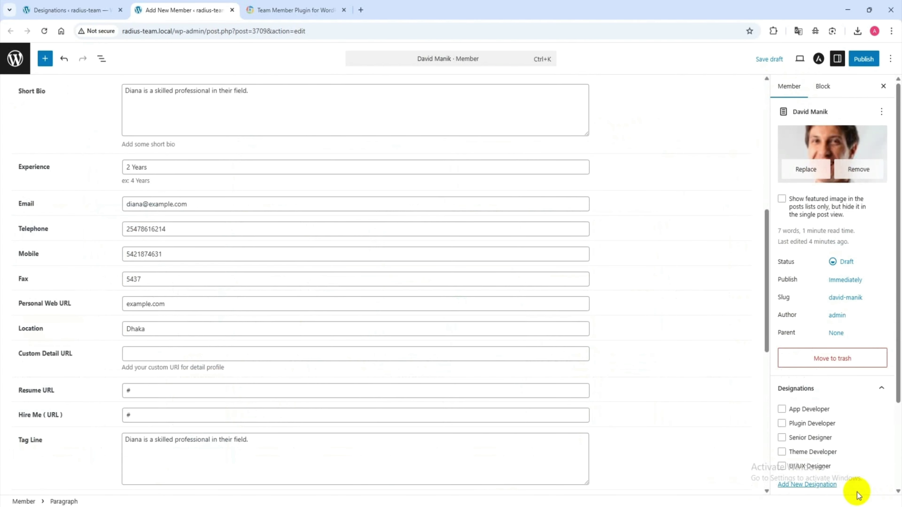
{"action": "scroll", "coordinate": [820, 262], "scroll_direction": "down", "scroll_amount": 3}
{"action": "left_click", "coordinate": [781, 311]}
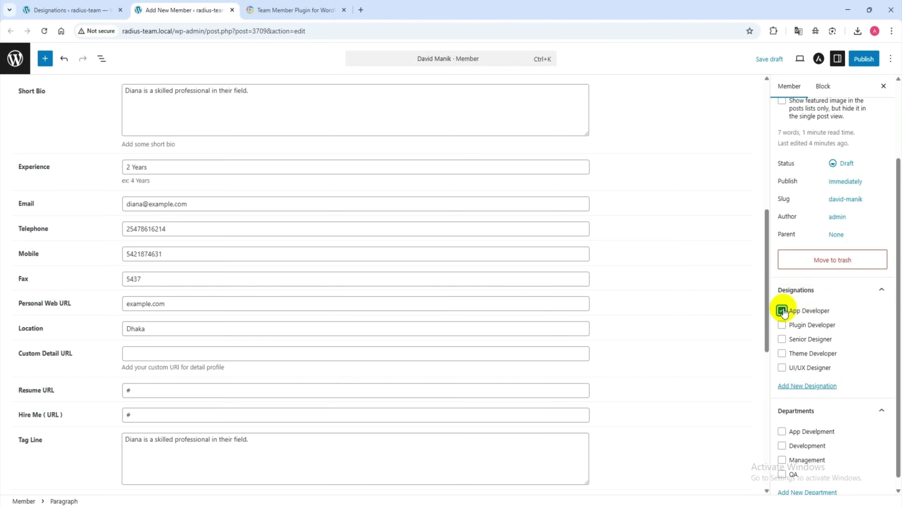
{"action": "scroll", "coordinate": [783, 312], "scroll_direction": "down", "scroll_amount": 1}
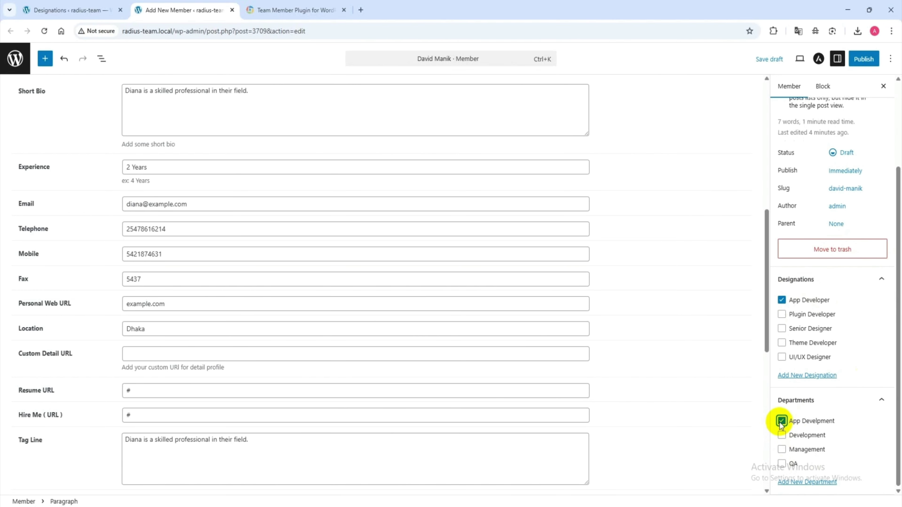
Publish the new team member profile.
{"action": "left_click", "coordinate": [863, 58]}
{"action": "left_click", "coordinate": [861, 59]}
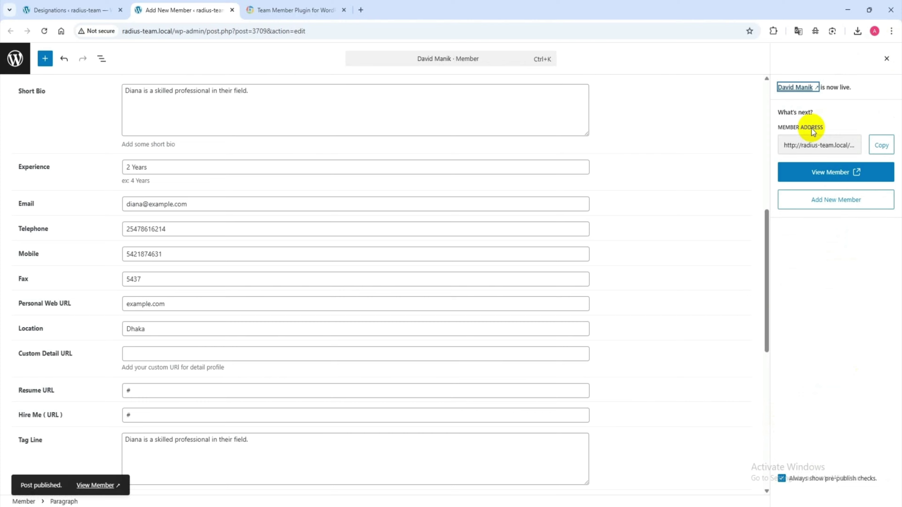
{"action": "scroll", "coordinate": [719, 236], "scroll_direction": "up", "scroll_amount": 5}
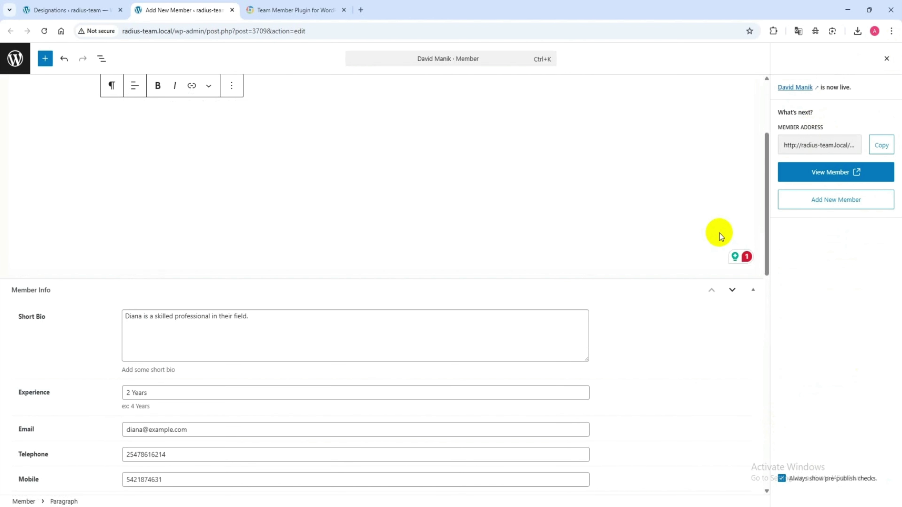
{"action": "left_click", "coordinate": [27, 4]}
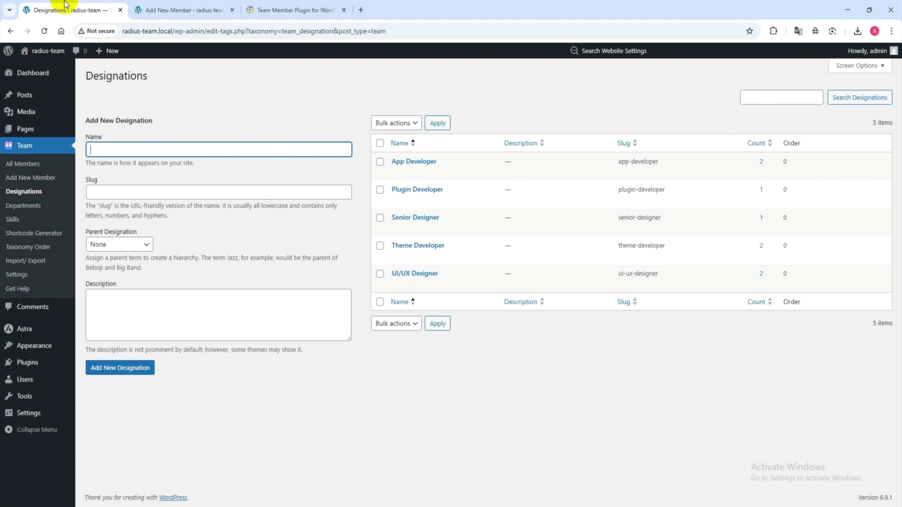
Create a new Shortcode Generator post titled 'Team Member Showcase'.
{"action": "left_click", "coordinate": [12, 163]}
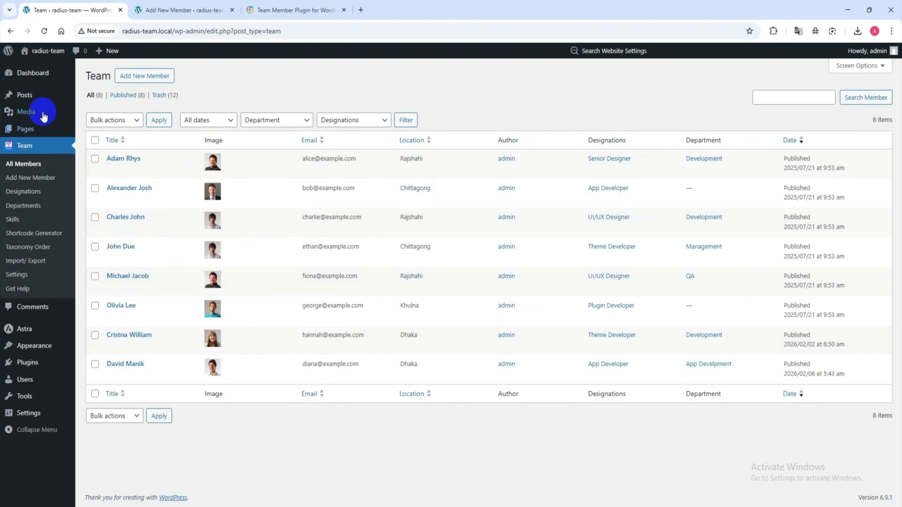
{"action": "left_click", "coordinate": [21, 235]}
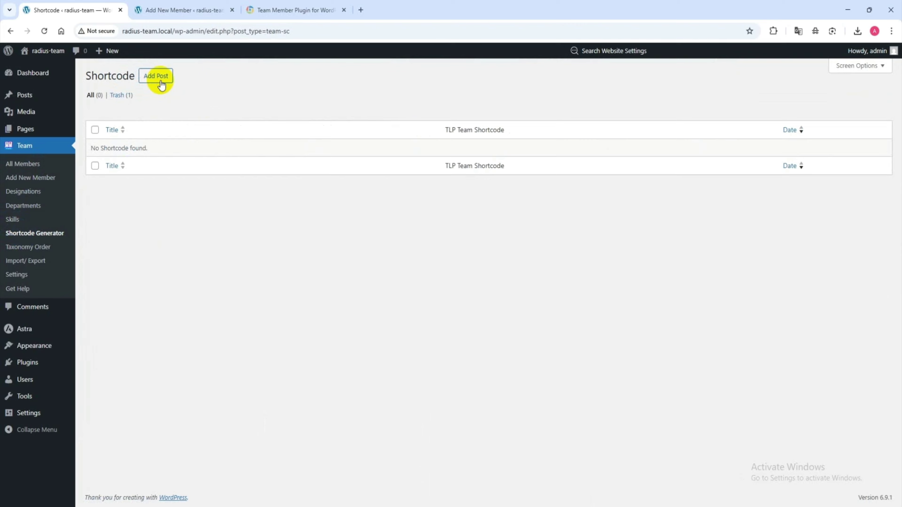
{"action": "left_click", "coordinate": [156, 75]}
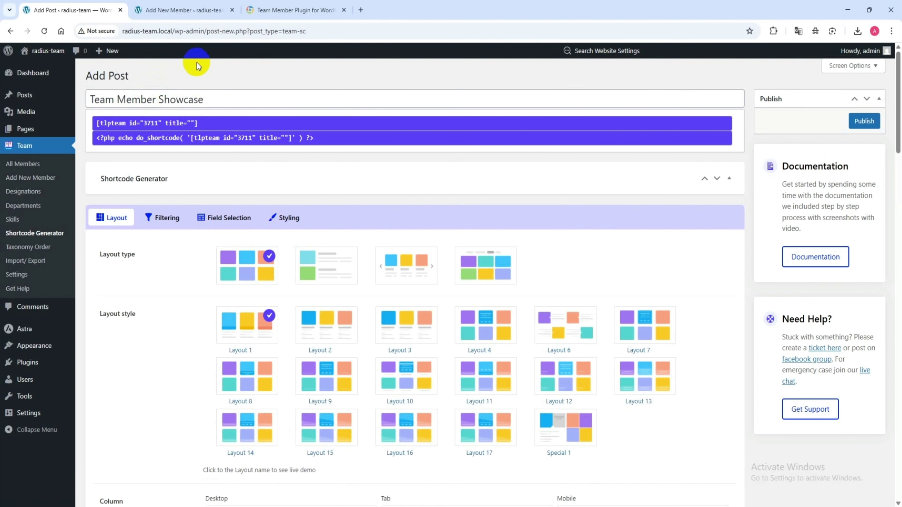
{"action": "left_click", "coordinate": [300, 272]}
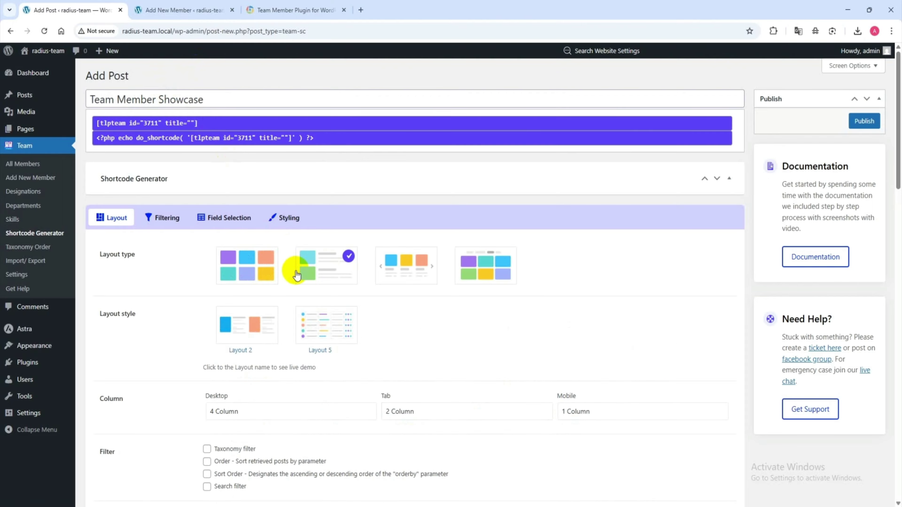
{"action": "left_click", "coordinate": [400, 272]}
{"action": "left_click", "coordinate": [495, 277]}
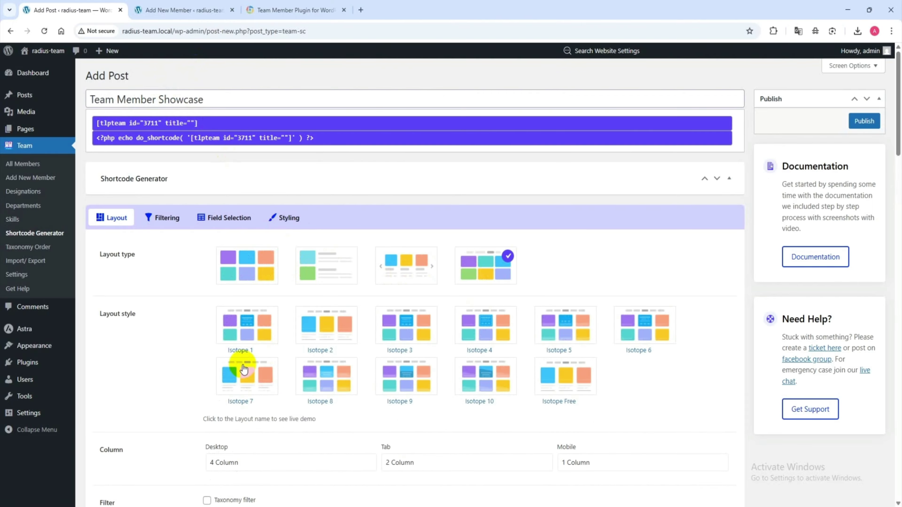
{"action": "left_click", "coordinate": [282, 277]}
{"action": "scroll", "coordinate": [288, 259], "scroll_direction": "down", "scroll_amount": 3}
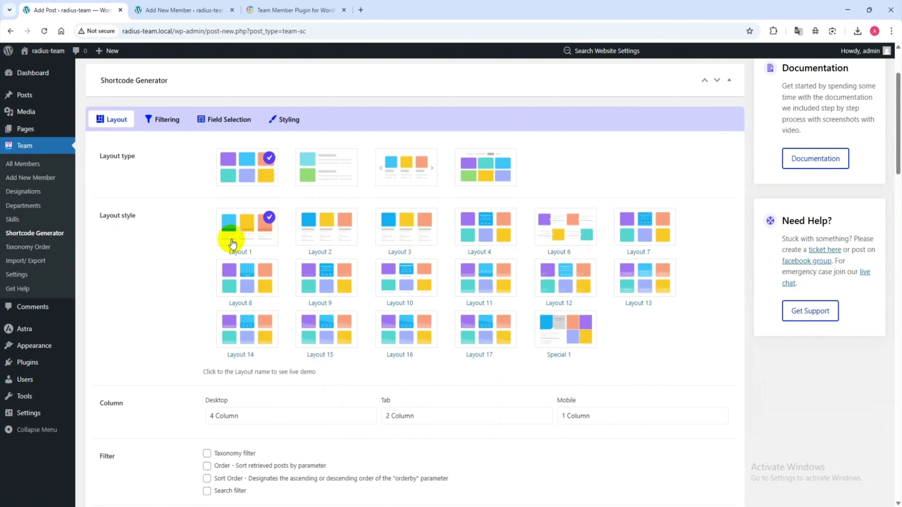
{"action": "scroll", "coordinate": [273, 242], "scroll_direction": "down", "scroll_amount": 15}
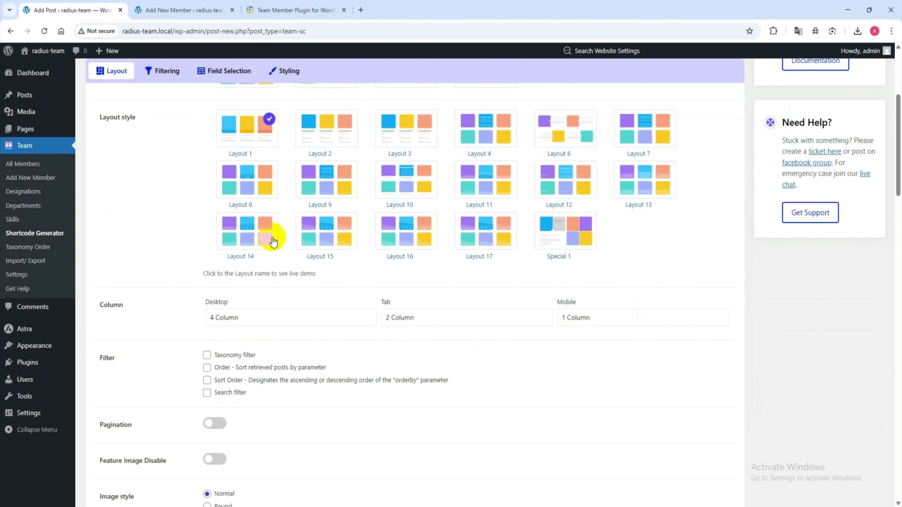
{"action": "scroll", "coordinate": [275, 249], "scroll_direction": "up", "scroll_amount": 4}
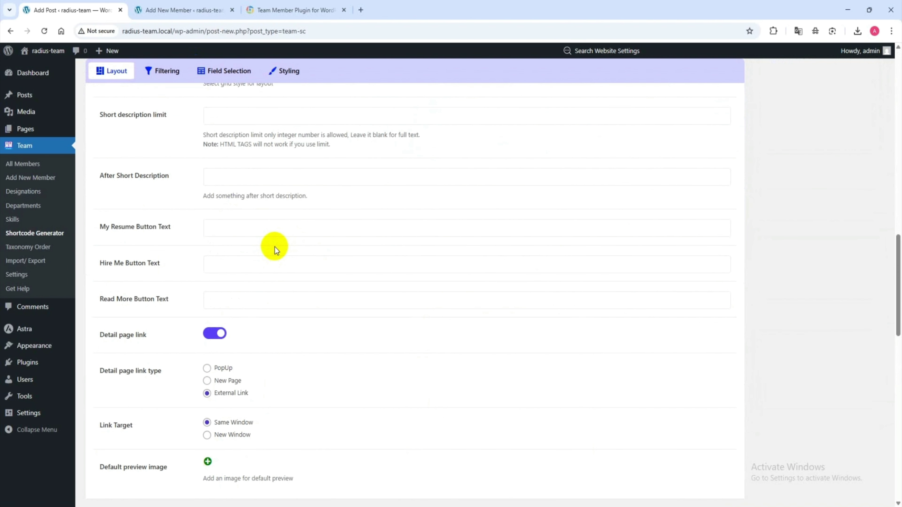
{"action": "scroll", "coordinate": [275, 249], "scroll_direction": "down", "scroll_amount": 10}
{"action": "scroll", "coordinate": [373, 343], "scroll_direction": "down", "scroll_amount": 10}
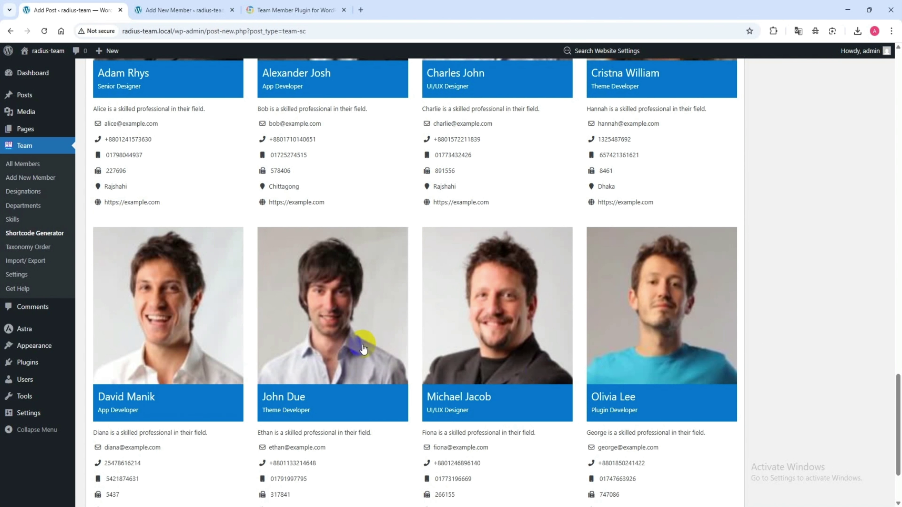
{"action": "scroll", "coordinate": [336, 343], "scroll_direction": "up", "scroll_amount": 20}
{"action": "scroll", "coordinate": [337, 344], "scroll_direction": "up", "scroll_amount": 3}
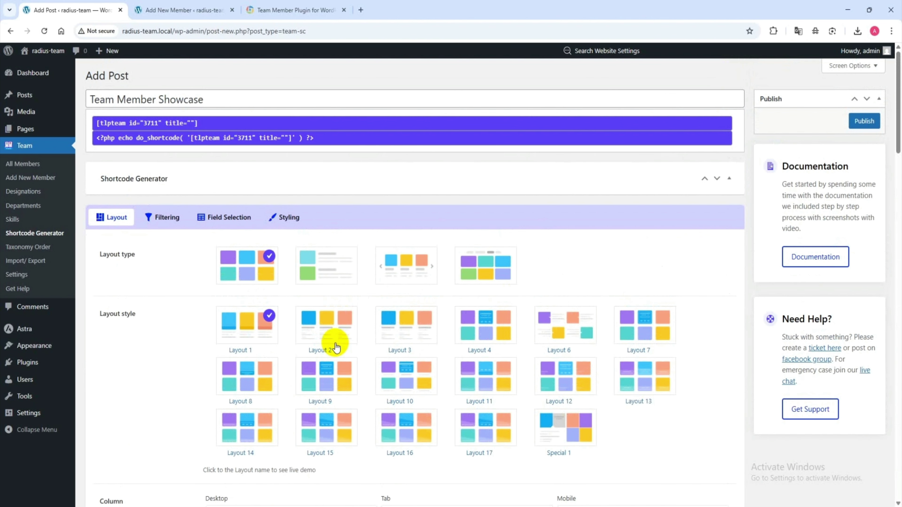
{"action": "scroll", "coordinate": [333, 342], "scroll_direction": "down", "scroll_amount": 1}
{"action": "left_click", "coordinate": [318, 224]}
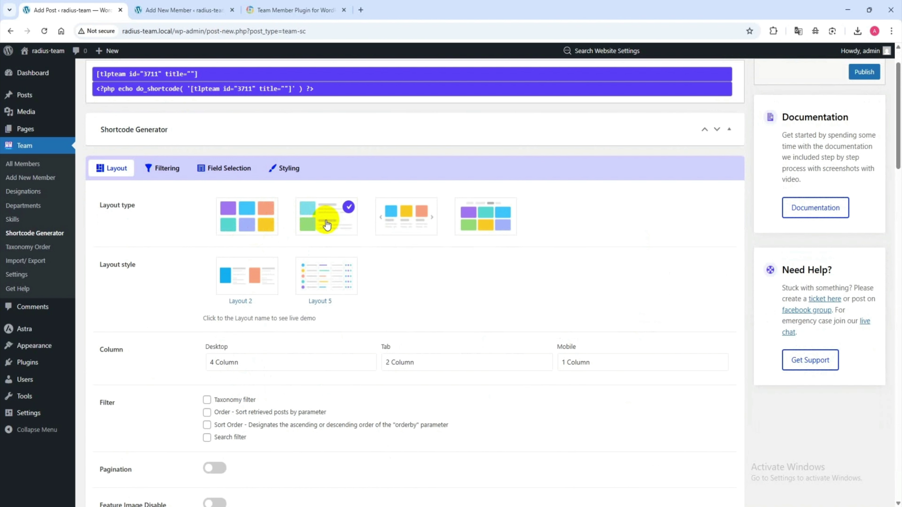
{"action": "left_click", "coordinate": [251, 270]}
{"action": "scroll", "coordinate": [252, 277], "scroll_direction": "down", "scroll_amount": 15}
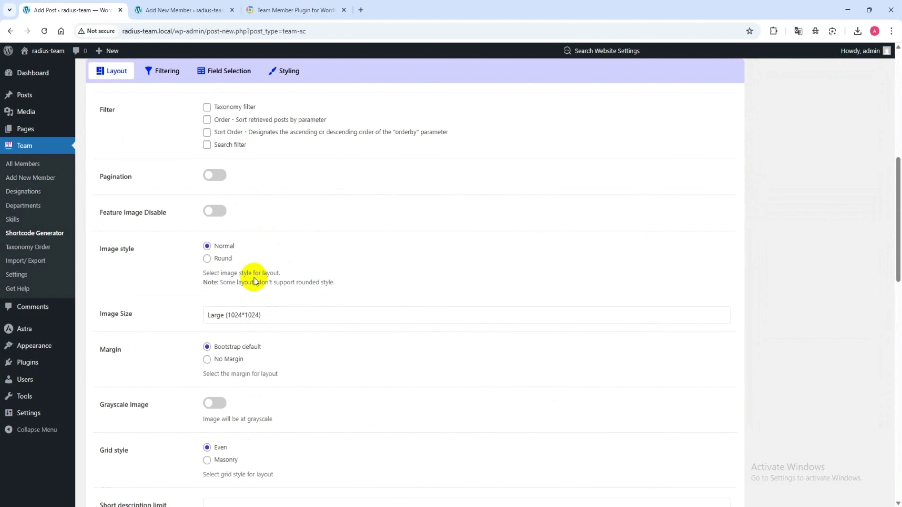
{"action": "scroll", "coordinate": [335, 331], "scroll_direction": "up", "scroll_amount": 15}
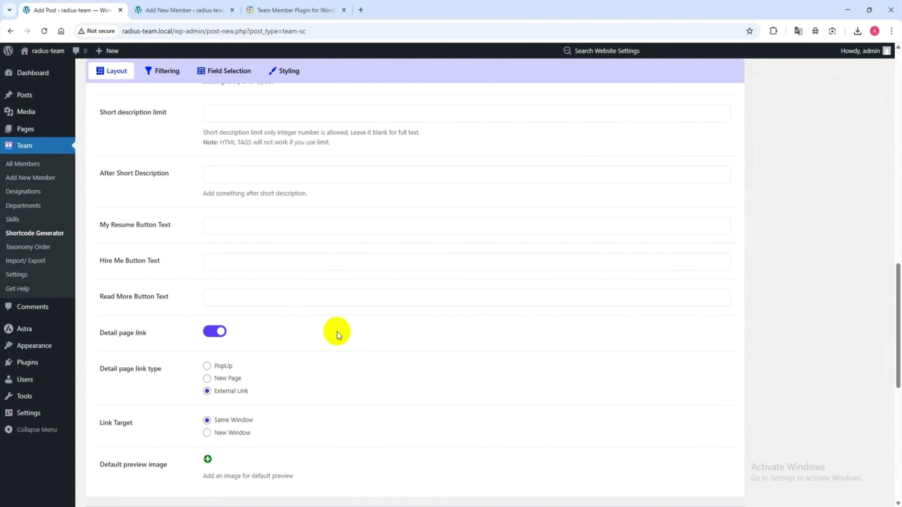
{"action": "left_click", "coordinate": [416, 218]}
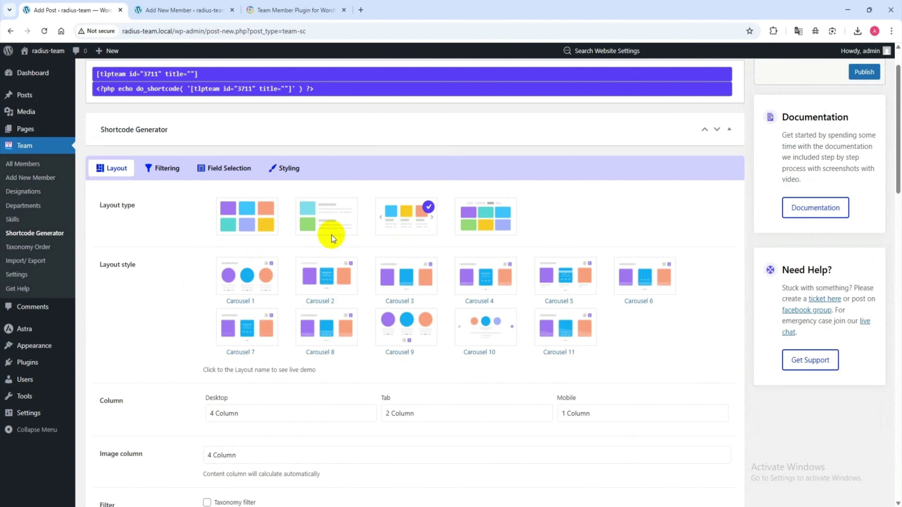
{"action": "left_click", "coordinate": [324, 281]}
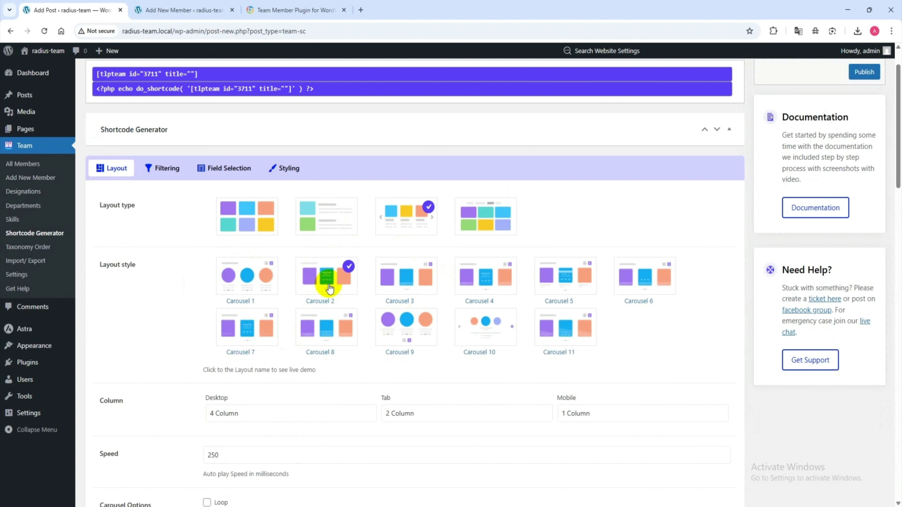
{"action": "scroll", "coordinate": [332, 285], "scroll_direction": "down", "scroll_amount": 15}
{"action": "scroll", "coordinate": [313, 291], "scroll_direction": "down", "scroll_amount": 5}
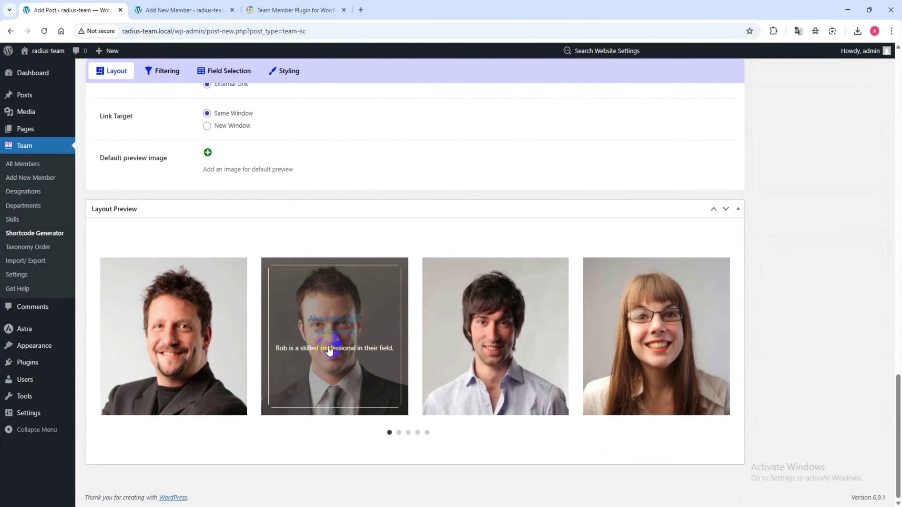
{"action": "scroll", "coordinate": [283, 253], "scroll_direction": "up", "scroll_amount": 8}
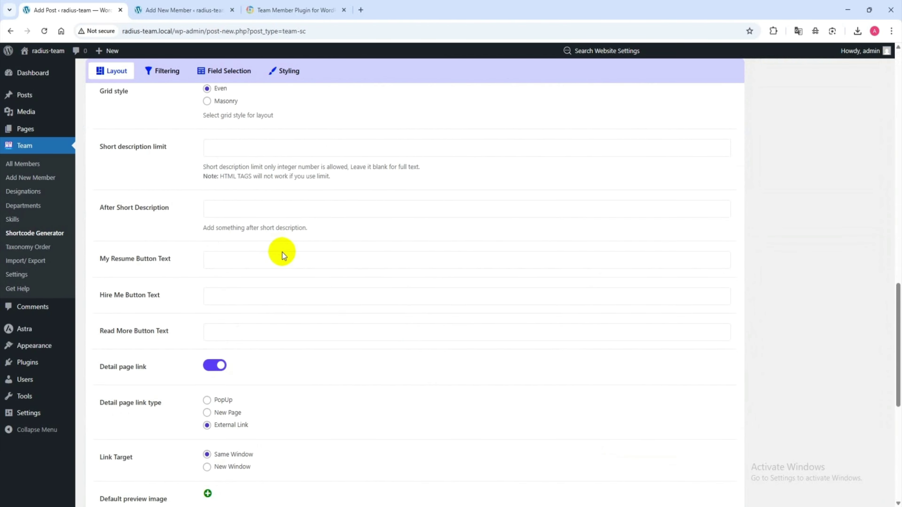
{"action": "scroll", "coordinate": [425, 413], "scroll_direction": "down", "scroll_amount": 8}
{"action": "left_click", "coordinate": [398, 432]}
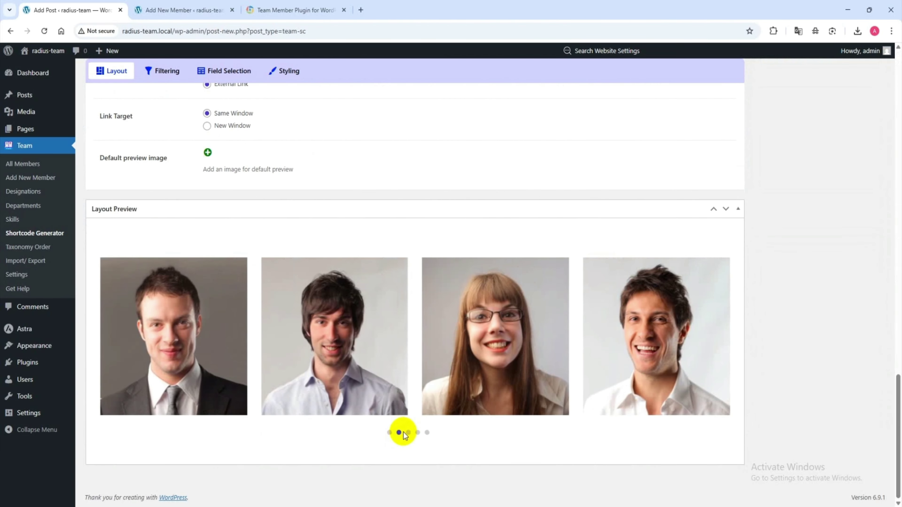
{"action": "left_click", "coordinate": [409, 433]}
{"action": "scroll", "coordinate": [337, 357], "scroll_direction": "up", "scroll_amount": 20}
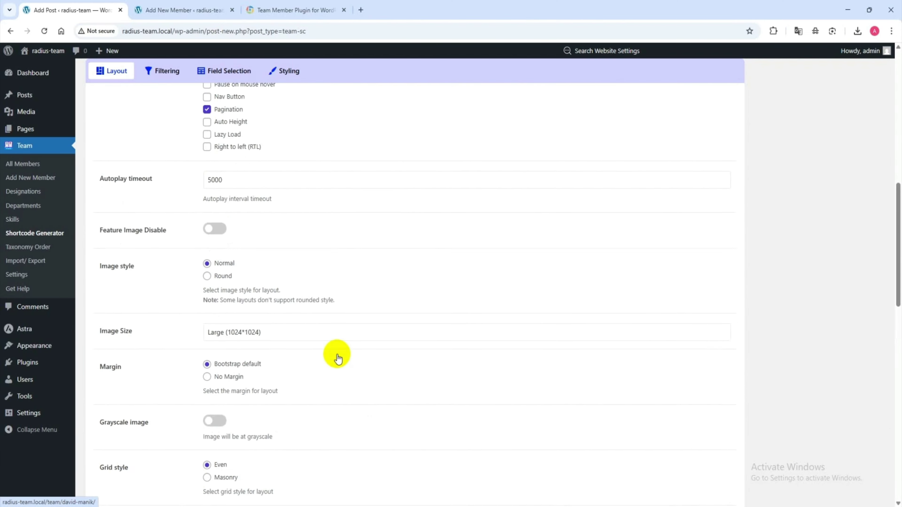
{"action": "scroll", "coordinate": [337, 353], "scroll_direction": "up", "scroll_amount": 10}
{"action": "scroll", "coordinate": [467, 181], "scroll_direction": "up", "scroll_amount": 2}
{"action": "left_click", "coordinate": [483, 175]}
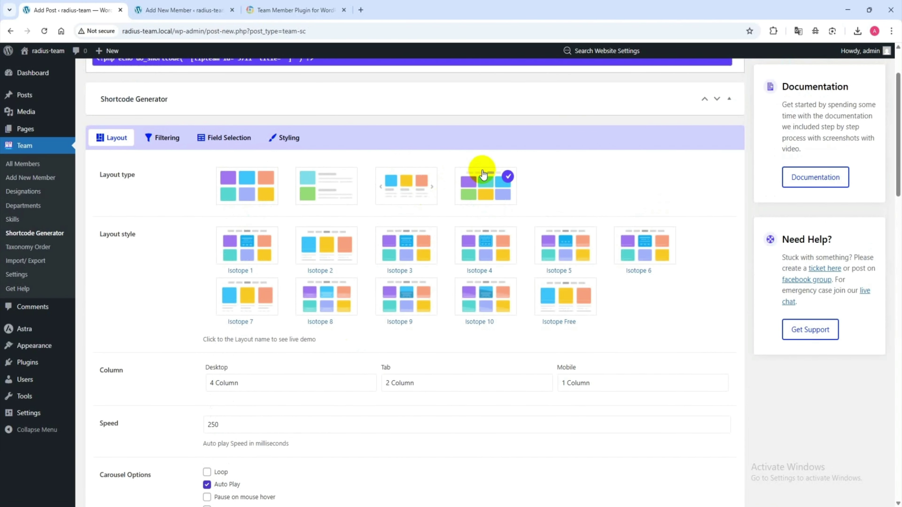
{"action": "left_click", "coordinate": [250, 241]}
{"action": "scroll", "coordinate": [280, 254], "scroll_direction": "down", "scroll_amount": 15}
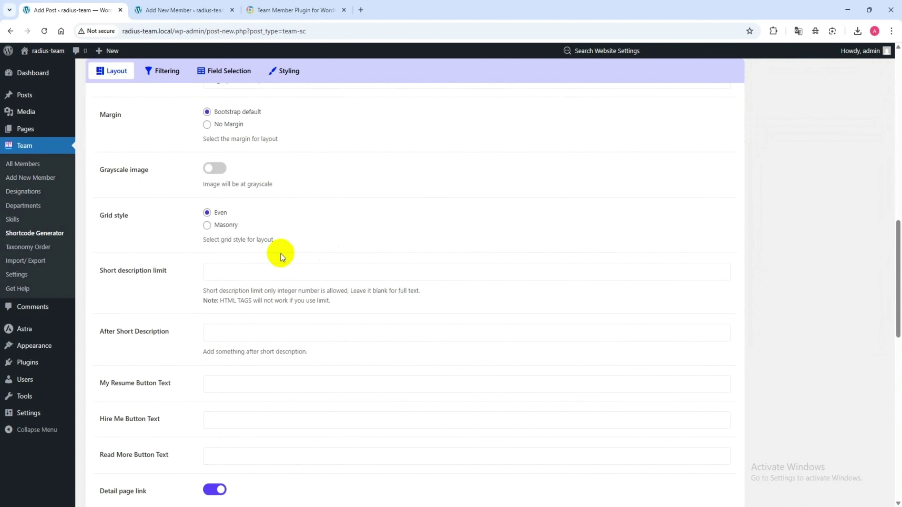
{"action": "scroll", "coordinate": [281, 254], "scroll_direction": "down", "scroll_amount": 15}
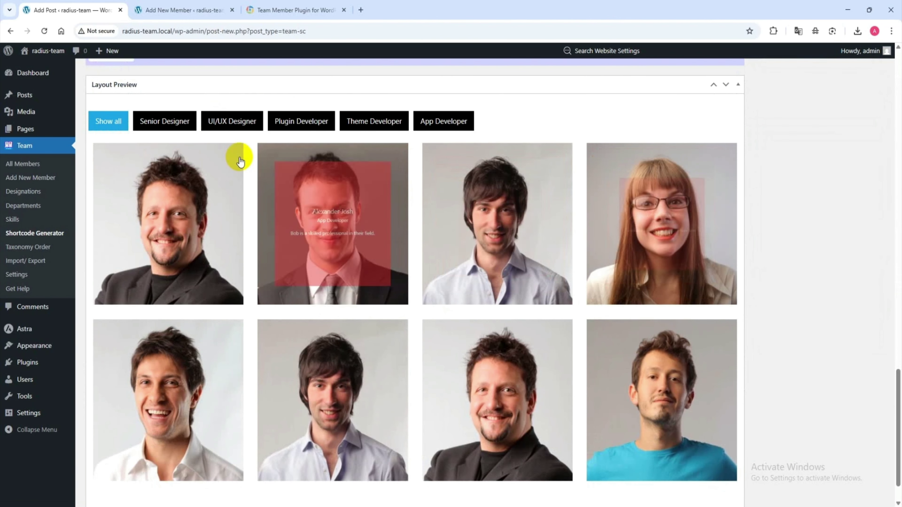
{"action": "left_click", "coordinate": [156, 122]}
{"action": "left_click", "coordinate": [245, 255]}
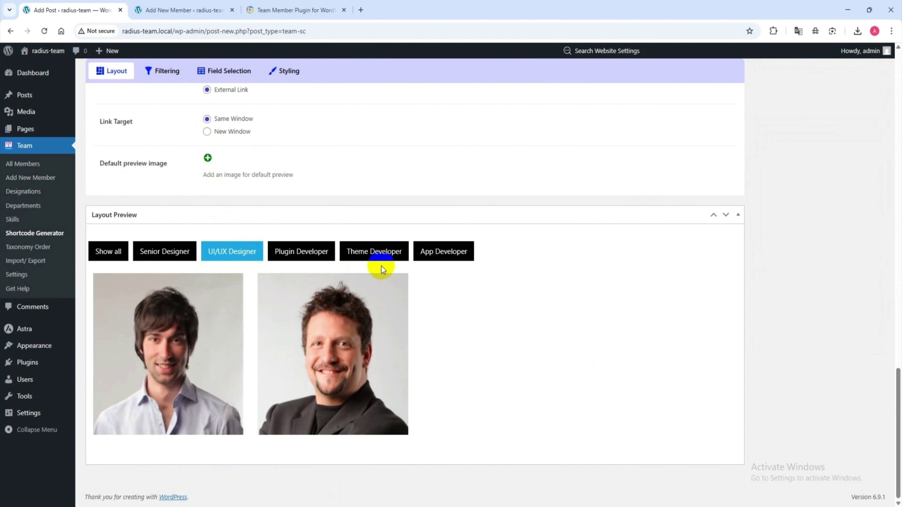
{"action": "left_click", "coordinate": [382, 256]}
{"action": "scroll", "coordinate": [286, 353], "scroll_direction": "up", "scroll_amount": 15}
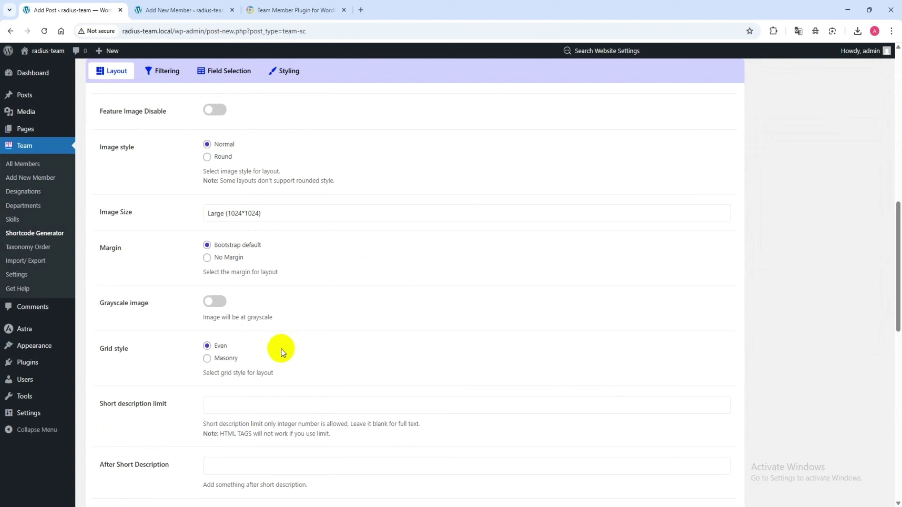
{"action": "scroll", "coordinate": [281, 349], "scroll_direction": "up", "scroll_amount": 10}
{"action": "left_click", "coordinate": [242, 270]}
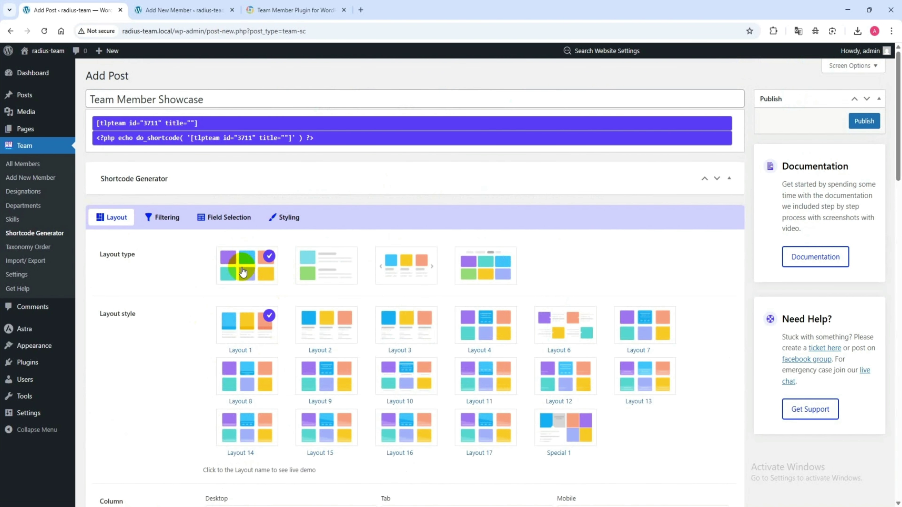
Choose Layout 2 with 3 desktop columns, filters off, and page-number pagination.
{"action": "left_click", "coordinate": [305, 319]}
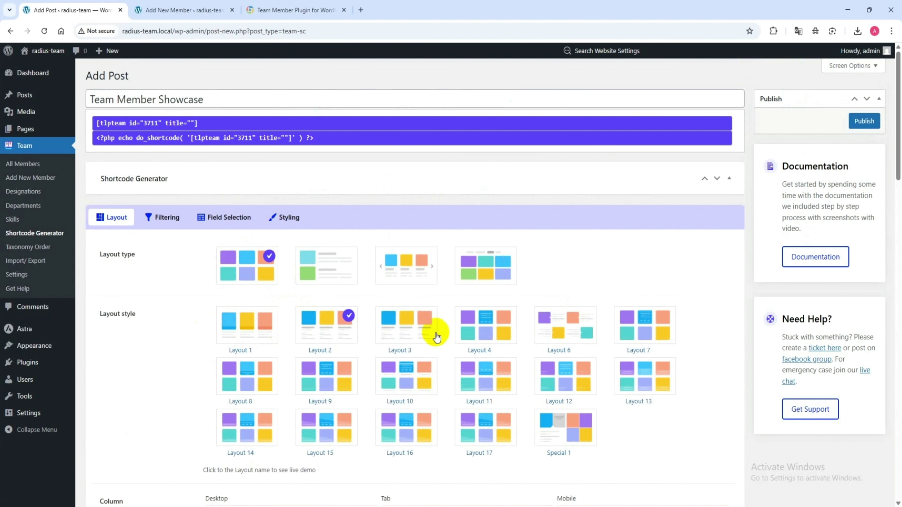
{"action": "scroll", "coordinate": [346, 319], "scroll_direction": "down", "scroll_amount": 5}
{"action": "left_click", "coordinate": [237, 322]}
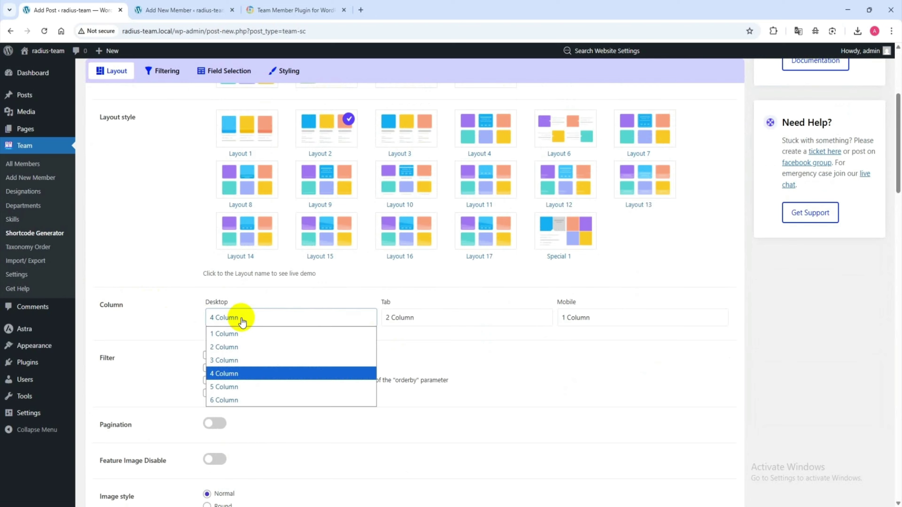
{"action": "left_click", "coordinate": [243, 359]}
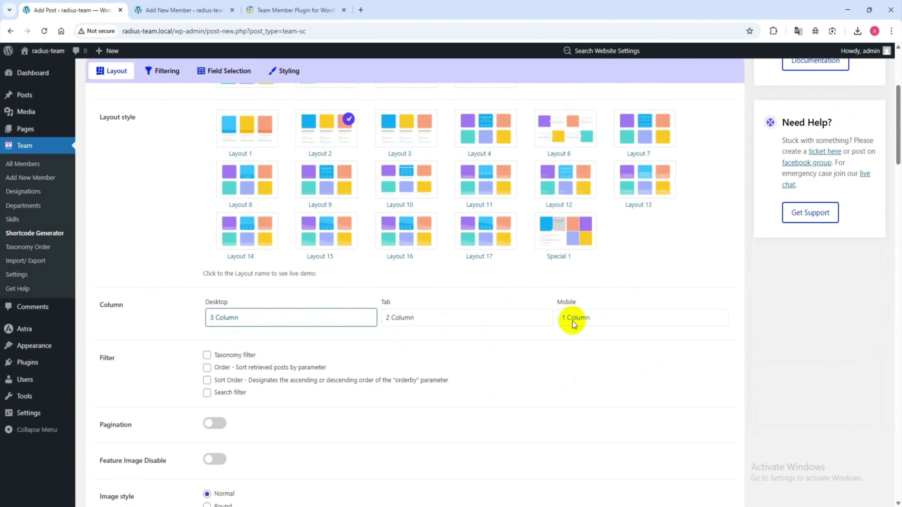
{"action": "scroll", "coordinate": [280, 313], "scroll_direction": "down", "scroll_amount": 3}
{"action": "left_click", "coordinate": [208, 258]}
{"action": "left_click", "coordinate": [207, 257]}
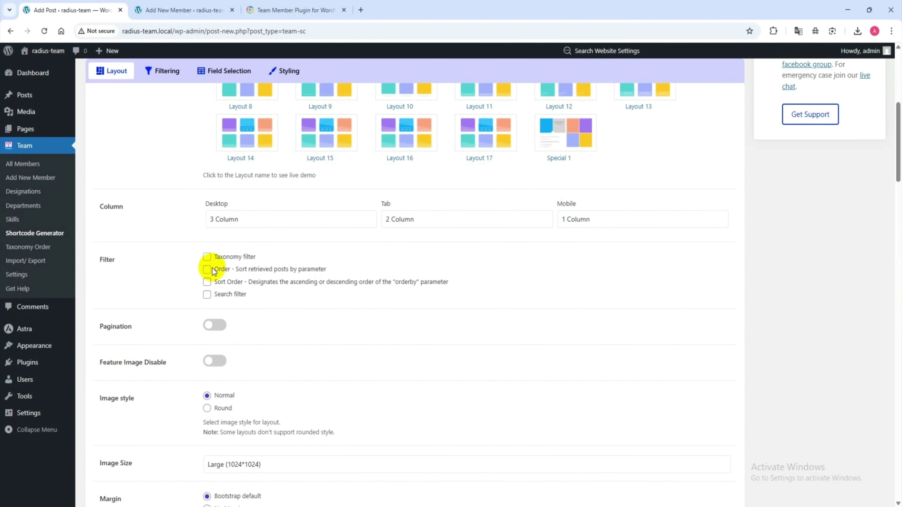
{"action": "left_click", "coordinate": [209, 272]}
{"action": "scroll", "coordinate": [95, 305], "scroll_direction": "down", "scroll_amount": 2}
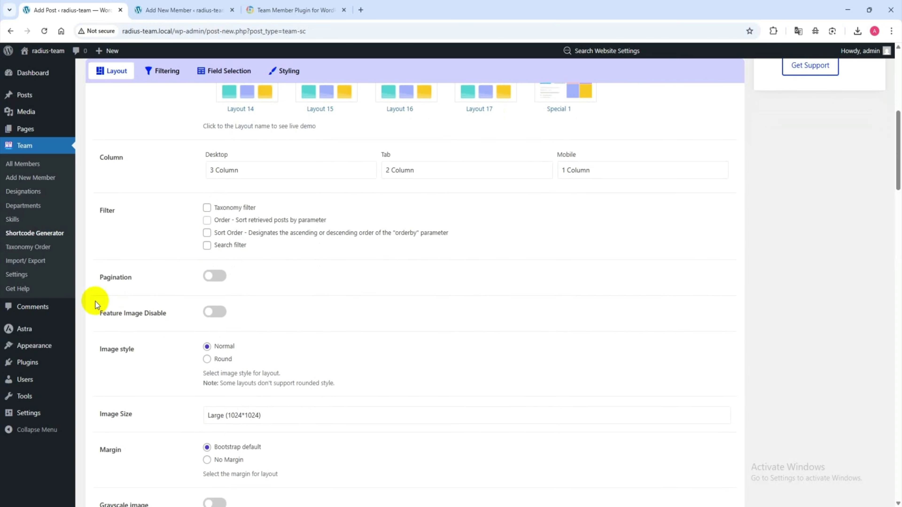
{"action": "left_click", "coordinate": [223, 286]}
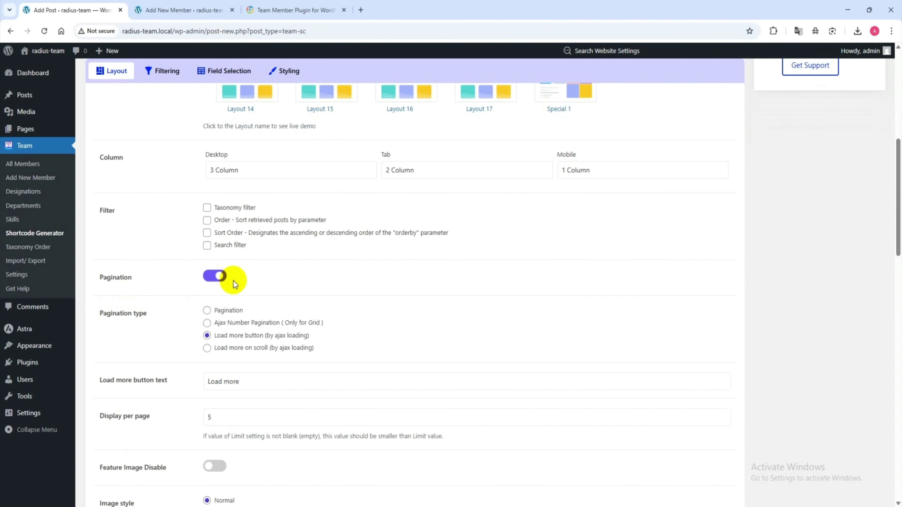
{"action": "left_click", "coordinate": [215, 310]}
Set 6 members per page and keep the Large (1024*1024) image size.
{"action": "scroll", "coordinate": [228, 348], "scroll_direction": "down", "scroll_amount": 20}
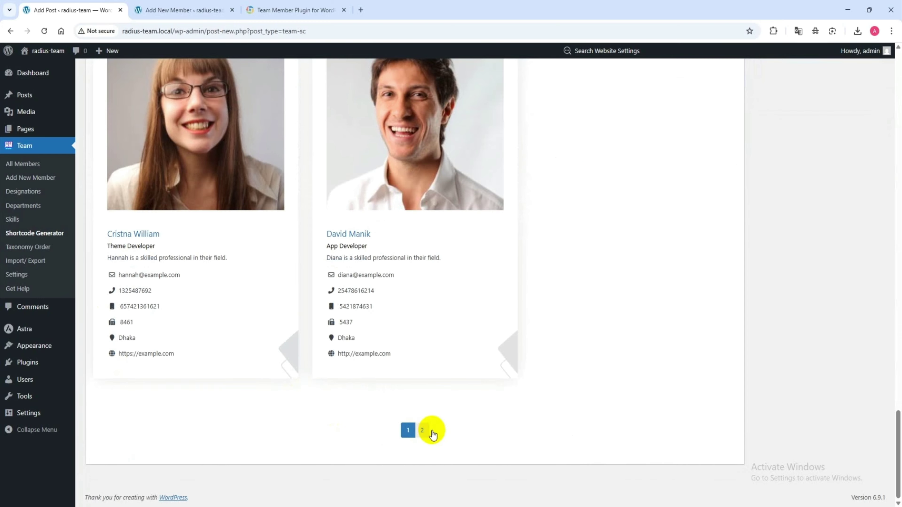
{"action": "scroll", "coordinate": [336, 379], "scroll_direction": "up", "scroll_amount": 15}
{"action": "scroll", "coordinate": [334, 382], "scroll_direction": "up", "scroll_amount": 6}
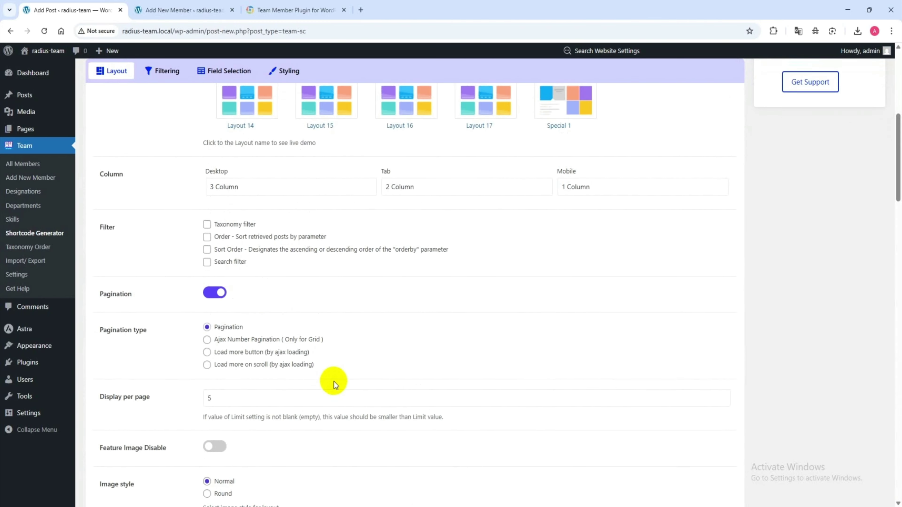
{"action": "scroll", "coordinate": [185, 333], "scroll_direction": "down", "scroll_amount": 3}
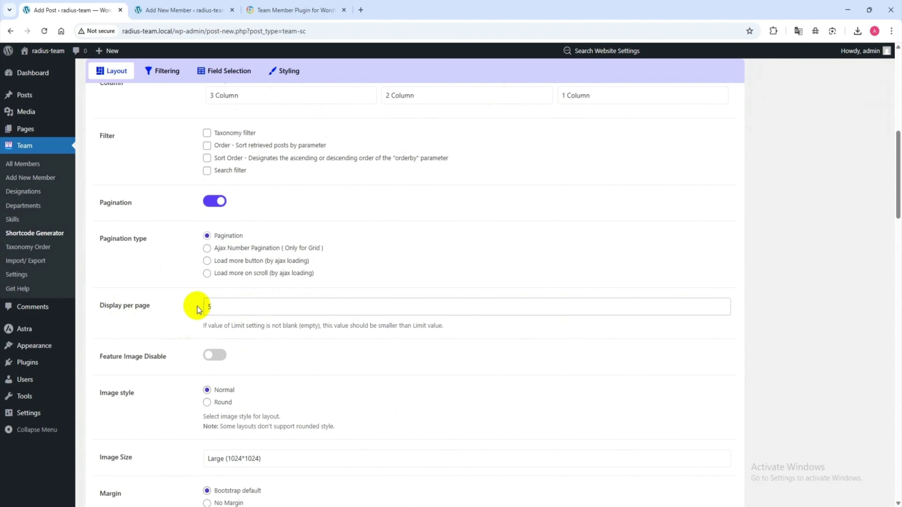
{"action": "scroll", "coordinate": [198, 306], "scroll_direction": "down", "scroll_amount": 1}
{"action": "double_click", "coordinate": [207, 287]}
{"action": "scroll", "coordinate": [213, 295], "scroll_direction": "down", "scroll_amount": 20}
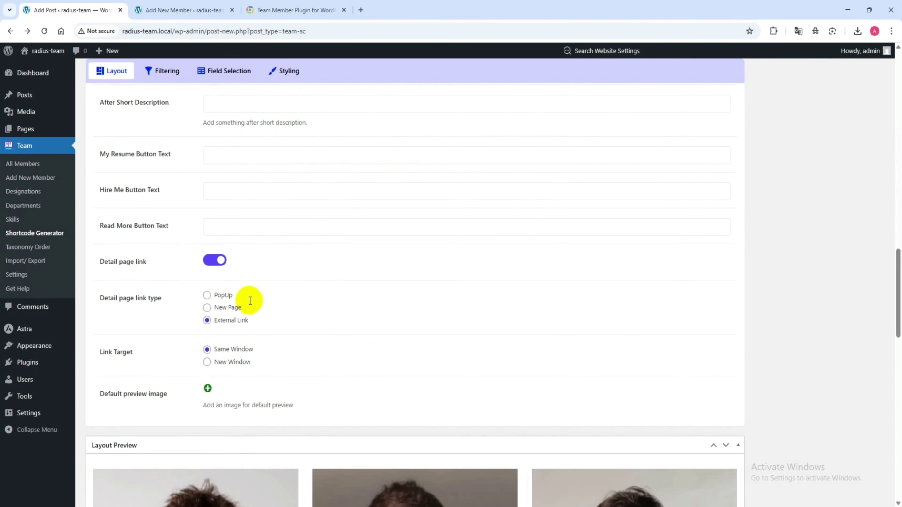
{"action": "scroll", "coordinate": [213, 364], "scroll_direction": "up", "scroll_amount": 15}
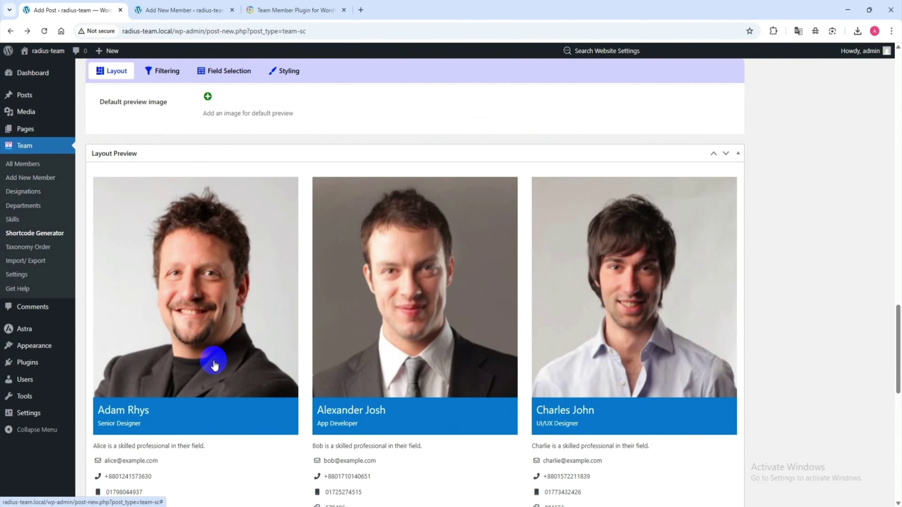
{"action": "scroll", "coordinate": [214, 364], "scroll_direction": "up", "scroll_amount": 3}
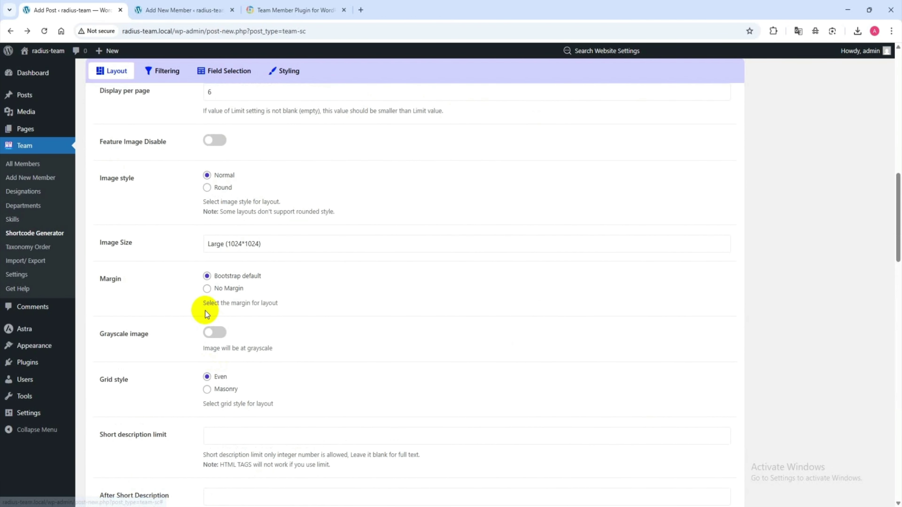
{"action": "left_click", "coordinate": [221, 245]}
{"action": "left_click", "coordinate": [258, 244]}
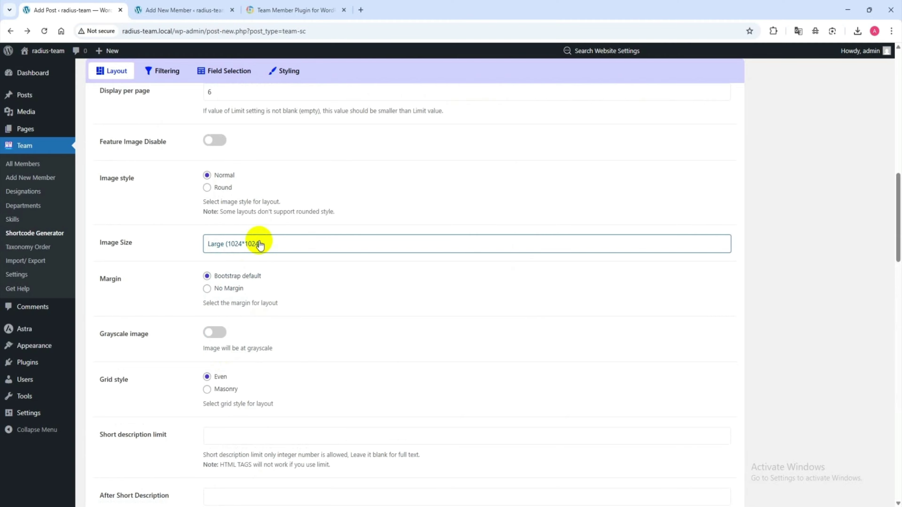
Enter 10 as the Short description limit, then clear the field.
{"action": "scroll", "coordinate": [215, 250], "scroll_direction": "down", "scroll_amount": 3}
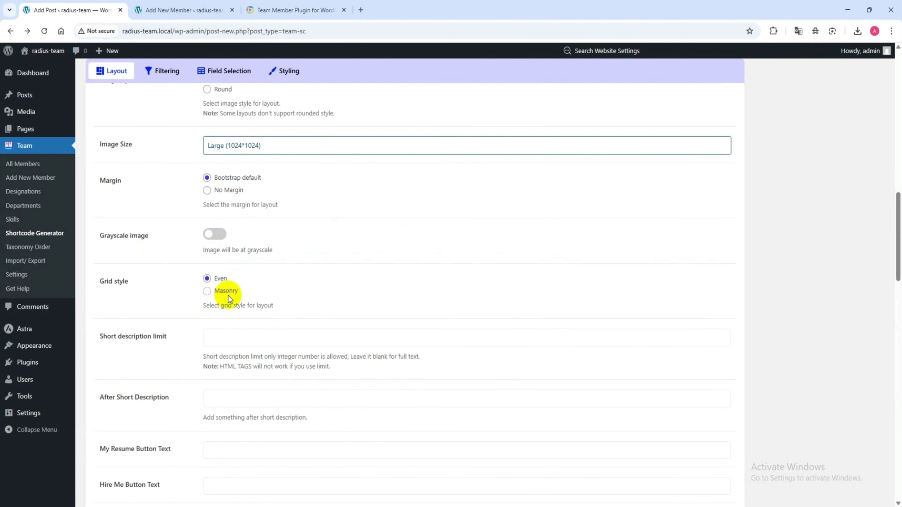
{"action": "scroll", "coordinate": [199, 298], "scroll_direction": "down", "scroll_amount": 1}
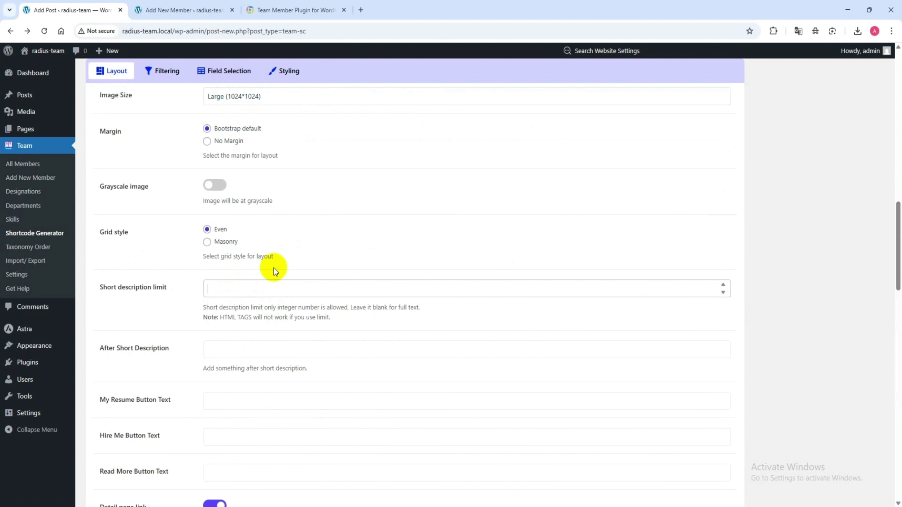
{"action": "type", "text": "10"}
{"action": "scroll", "coordinate": [343, 318], "scroll_direction": "down", "scroll_amount": 10}
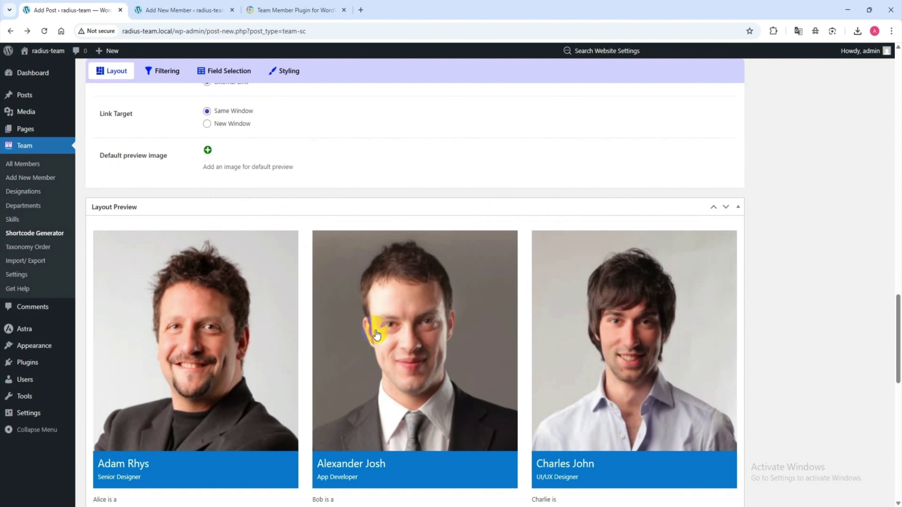
{"action": "scroll", "coordinate": [159, 405], "scroll_direction": "down", "scroll_amount": 3}
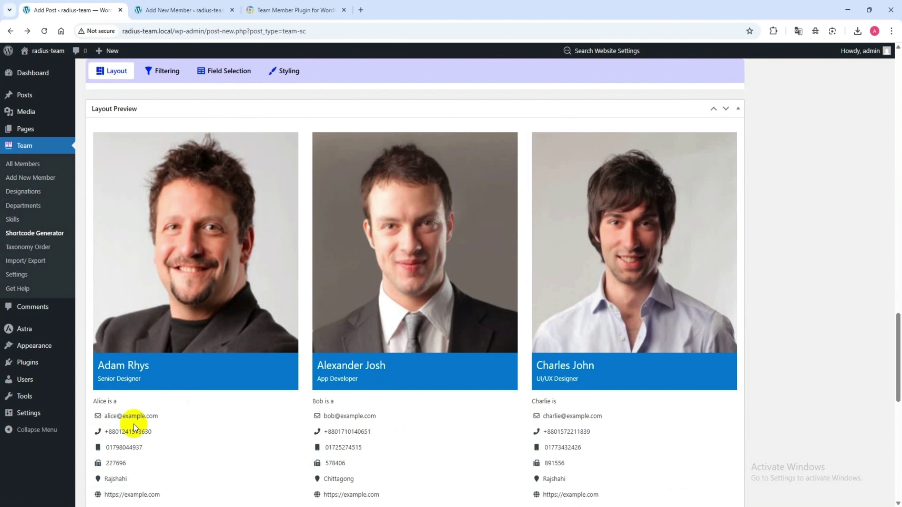
{"action": "scroll", "coordinate": [125, 419], "scroll_direction": "down", "scroll_amount": 4}
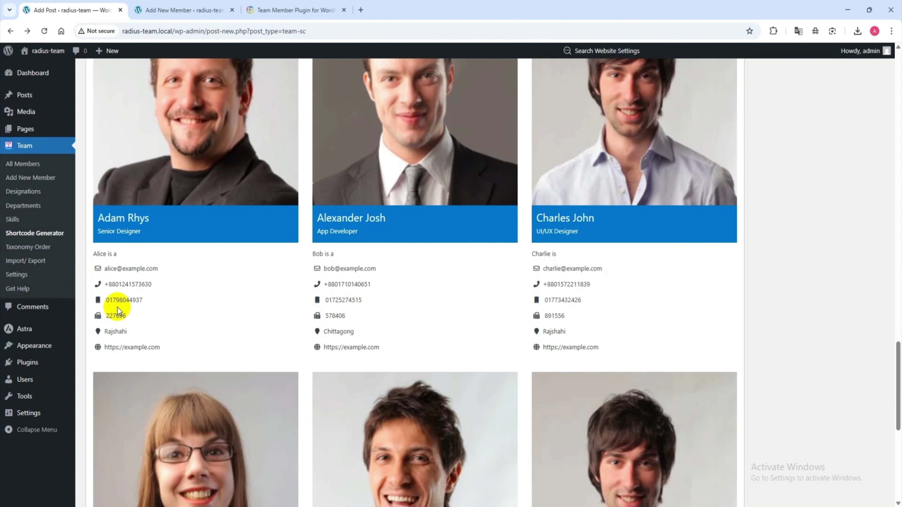
{"action": "scroll", "coordinate": [322, 230], "scroll_direction": "up", "scroll_amount": 3}
{"action": "scroll", "coordinate": [322, 230], "scroll_direction": "up", "scroll_amount": 4}
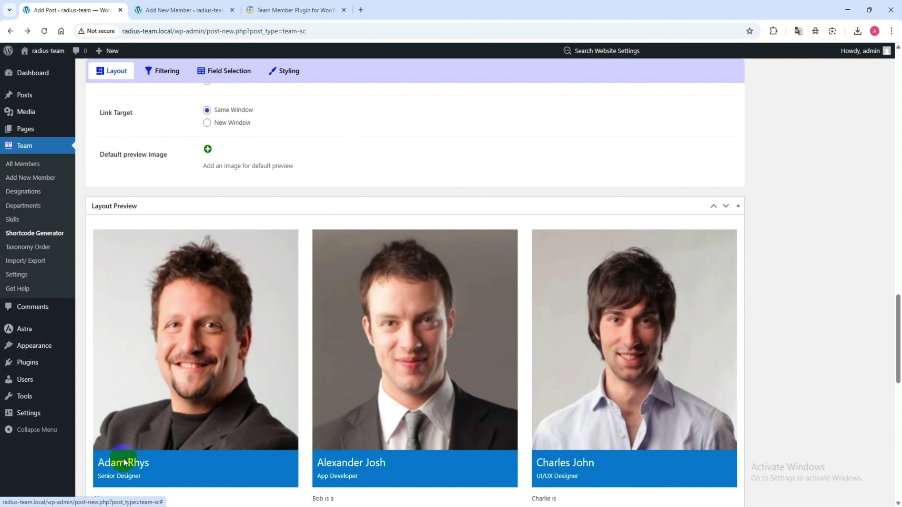
{"action": "scroll", "coordinate": [117, 444], "scroll_direction": "down", "scroll_amount": 3}
{"action": "scroll", "coordinate": [140, 396], "scroll_direction": "up", "scroll_amount": 15}
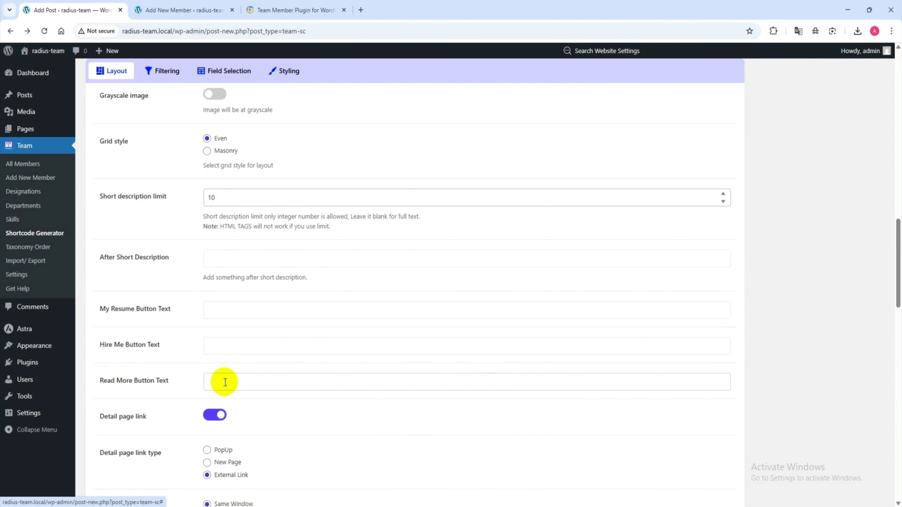
{"action": "left_click_drag", "start_coordinate": [245, 244], "coordinate": [155, 248]}
{"action": "key", "text": "BackSpace"}
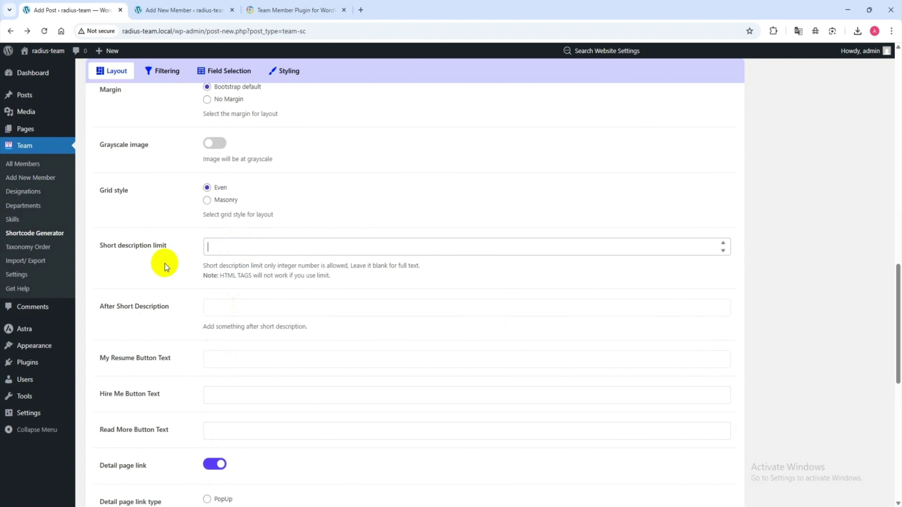
{"action": "scroll", "coordinate": [179, 268], "scroll_direction": "down", "scroll_amount": 3}
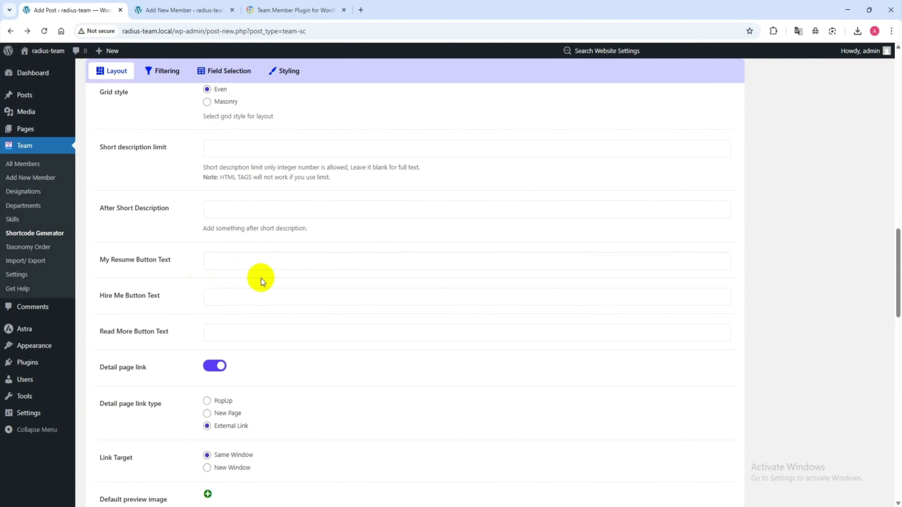
{"action": "scroll", "coordinate": [216, 366], "scroll_direction": "down", "scroll_amount": 3}
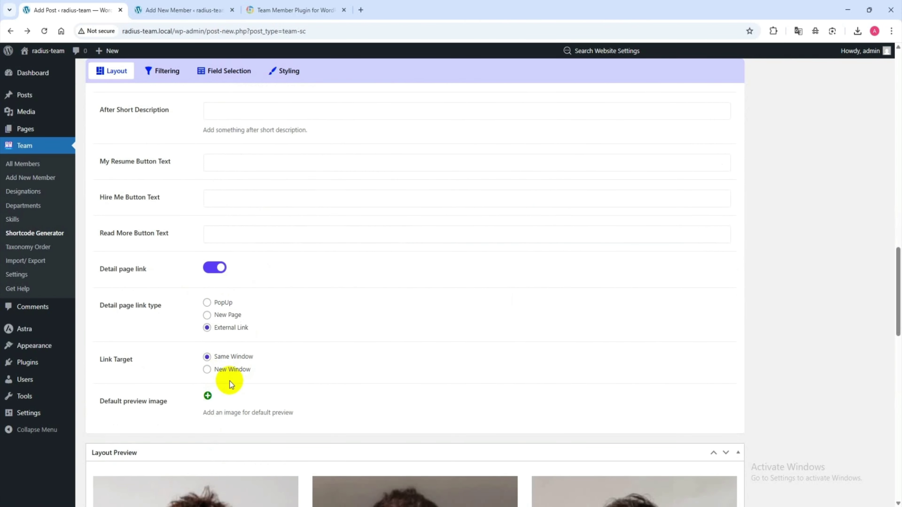
{"action": "scroll", "coordinate": [240, 383], "scroll_direction": "up", "scroll_amount": 4}
{"action": "scroll", "coordinate": [242, 382], "scroll_direction": "up", "scroll_amount": 7}
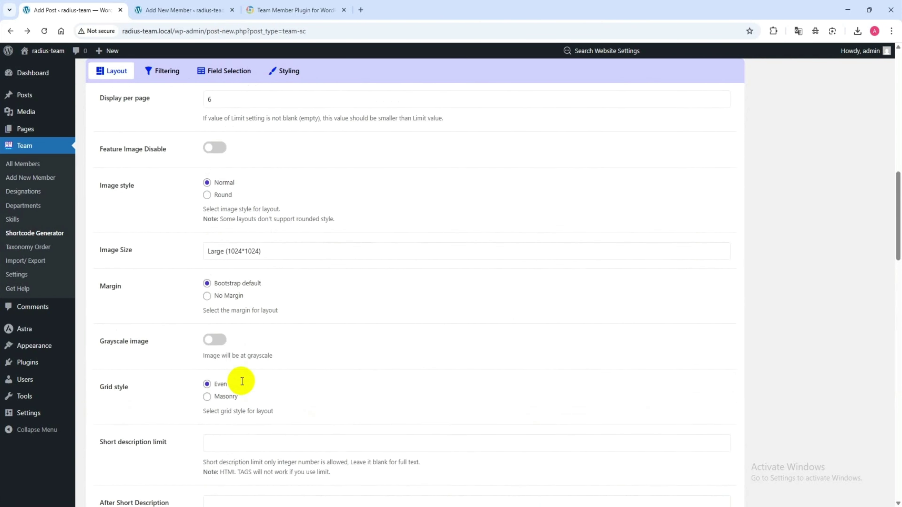
{"action": "scroll", "coordinate": [241, 381], "scroll_direction": "up", "scroll_amount": 15}
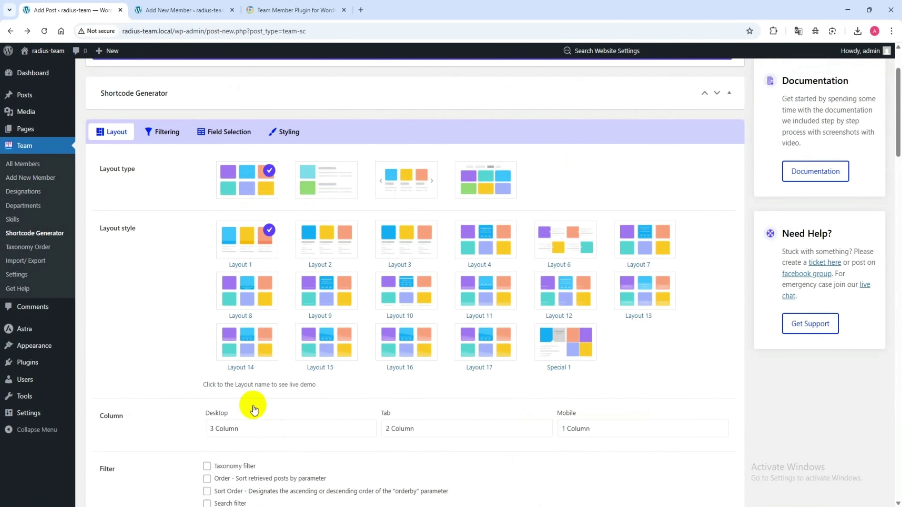
Copy the generated [tlpteam id="3713" title="Team Member Showcase"] shortcode.
{"action": "scroll", "coordinate": [898, 151], "scroll_direction": "up", "scroll_amount": 2}
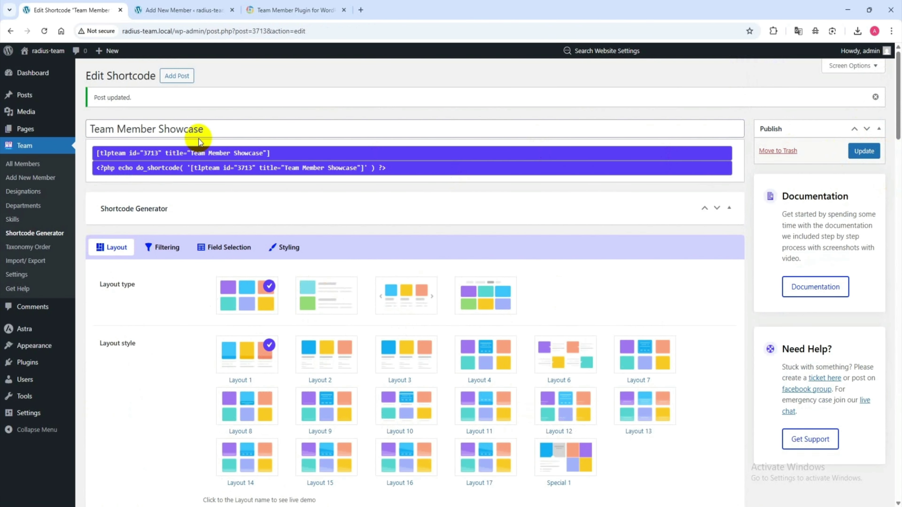
{"action": "left_click", "coordinate": [188, 152]}
{"action": "right_click", "coordinate": [203, 155]}
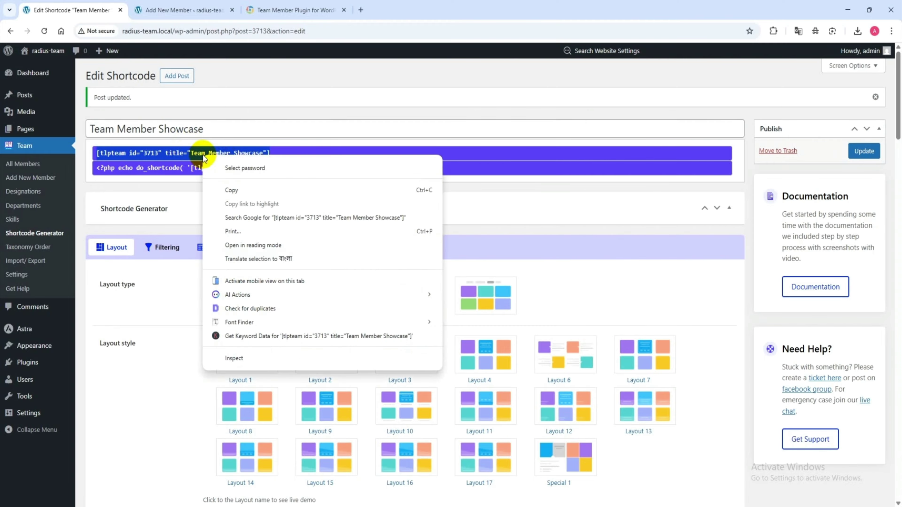
{"action": "left_click", "coordinate": [250, 190]}
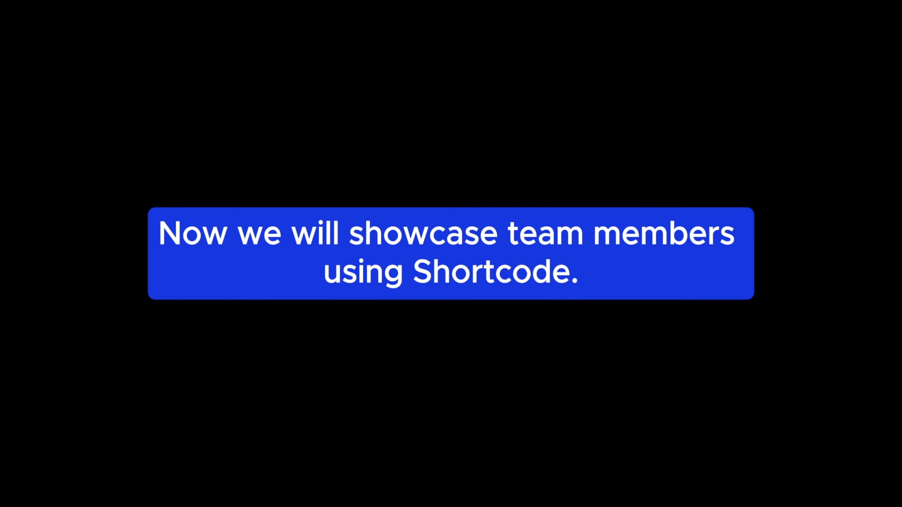
Create a new page titled 'Team Member Showcase' containing a Shortcode block.
{"action": "mouse_move", "coordinate": [32, 129]}
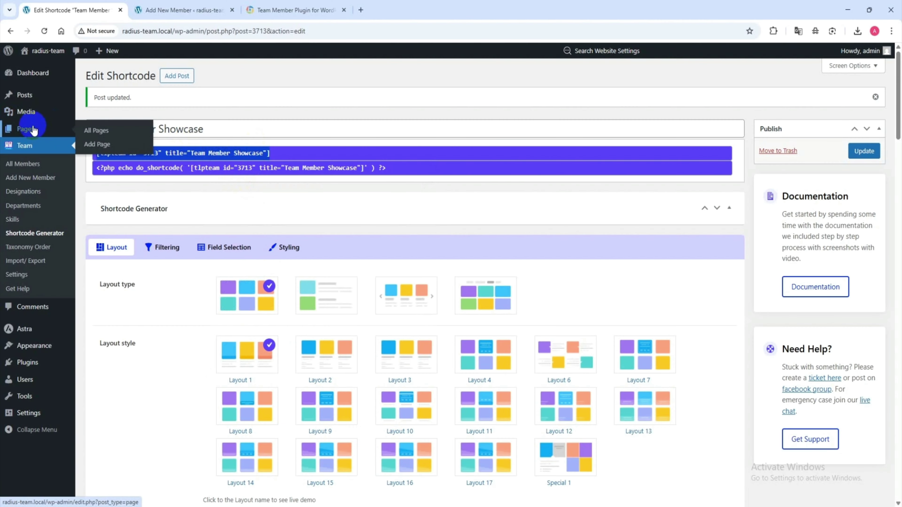
{"action": "right_click", "coordinate": [99, 145]}
{"action": "left_click", "coordinate": [142, 159]}
{"action": "left_click", "coordinate": [170, 13]}
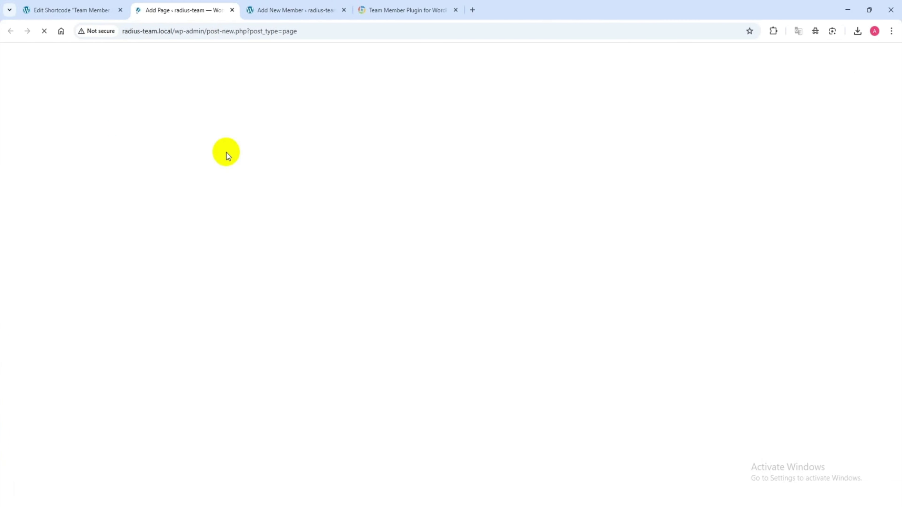
{"action": "type", "text": "Team"}
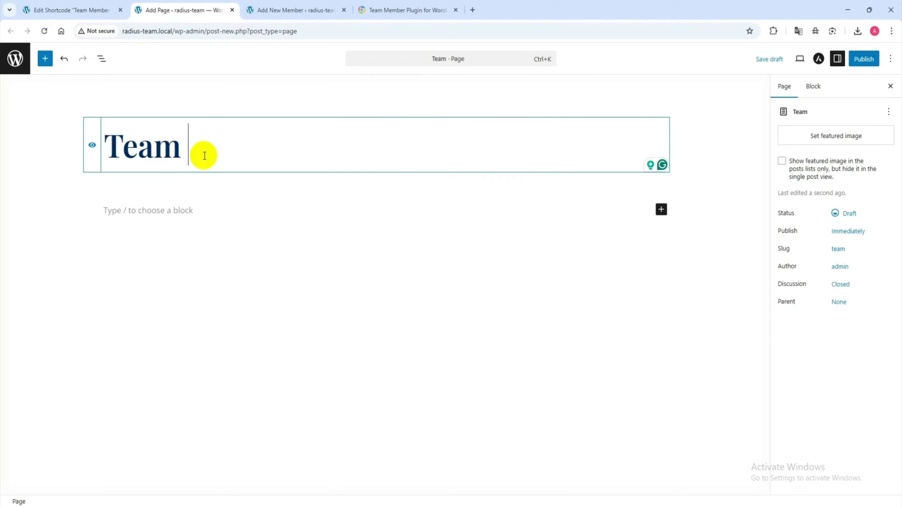
{"action": "type", "text": " Member Sho"}
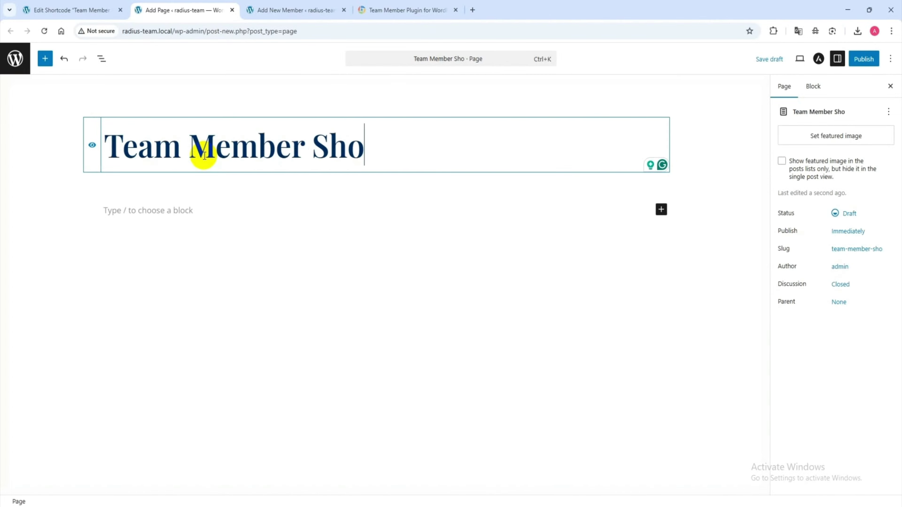
{"action": "type", "text": "wcase"}
{"action": "left_click", "coordinate": [128, 214]}
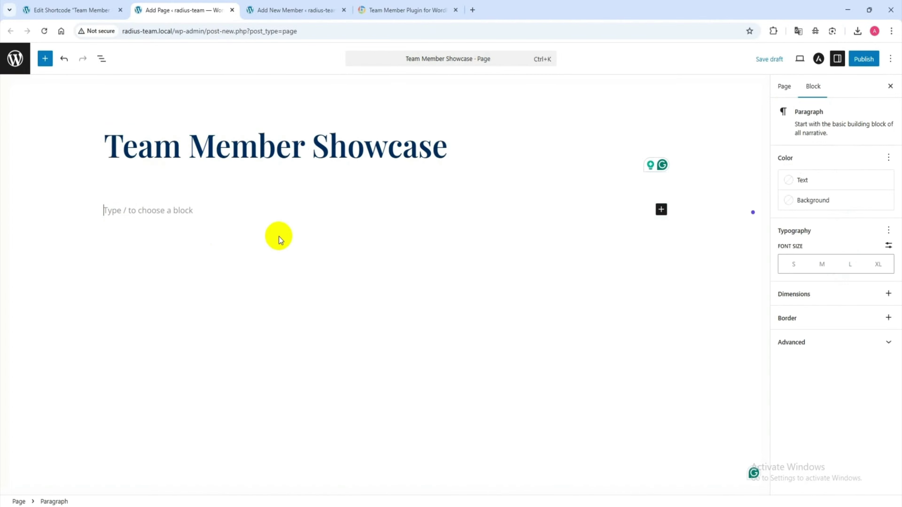
{"action": "left_click", "coordinate": [661, 213]}
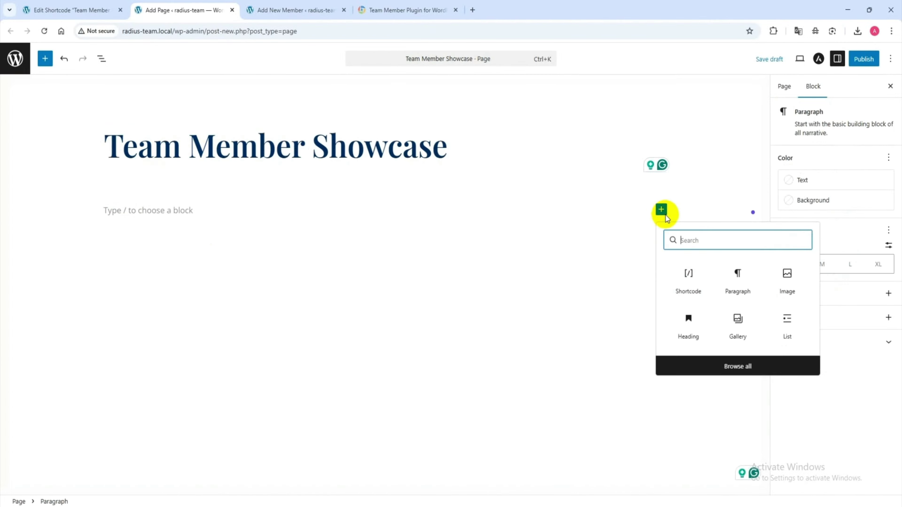
{"action": "left_click", "coordinate": [689, 275]}
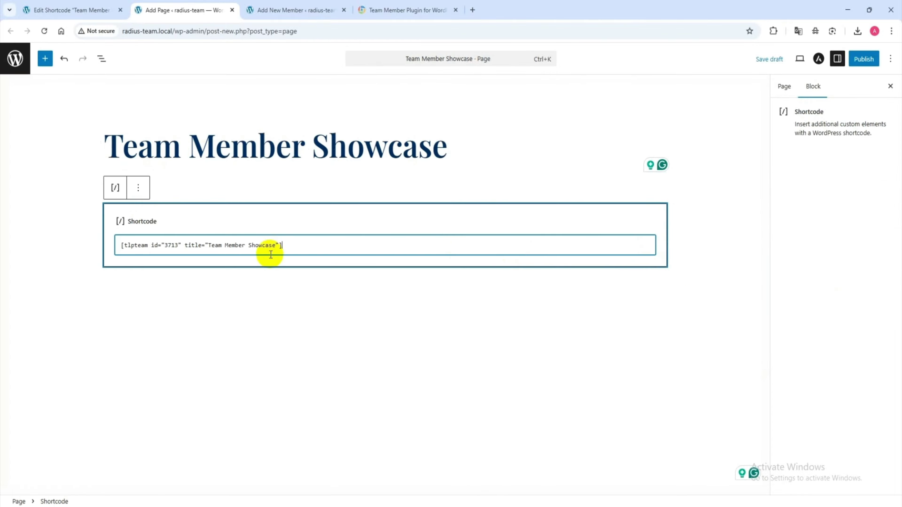
Publish the Team Member Showcase page and view it live.
{"action": "left_click", "coordinate": [863, 59]}
{"action": "left_click", "coordinate": [863, 60]}
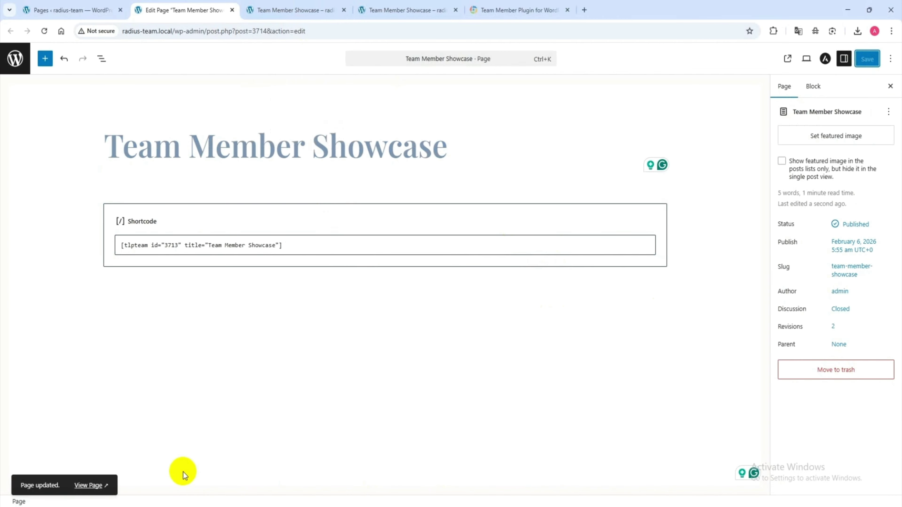
{"action": "left_click", "coordinate": [84, 488]}
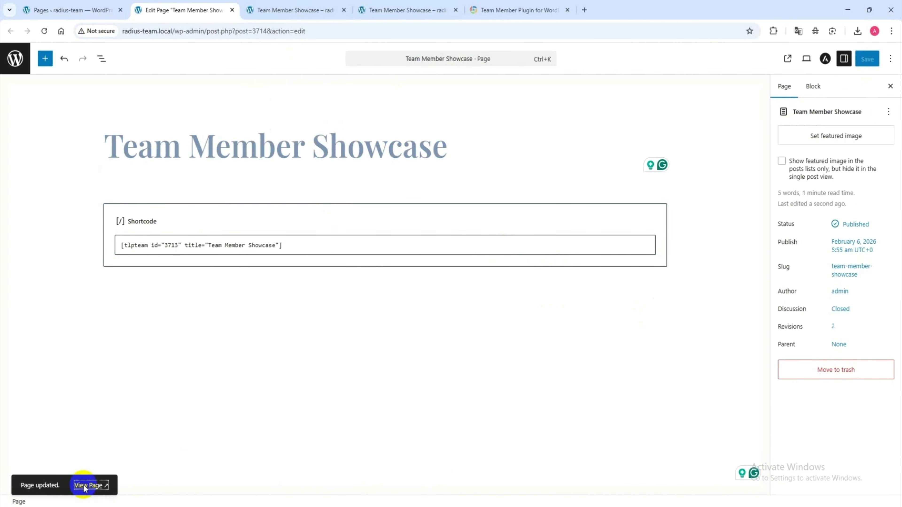
Browse both pages of member cards in the live showcase's 3-column grid.
{"action": "scroll", "coordinate": [232, 294], "scroll_direction": "down", "scroll_amount": 3}
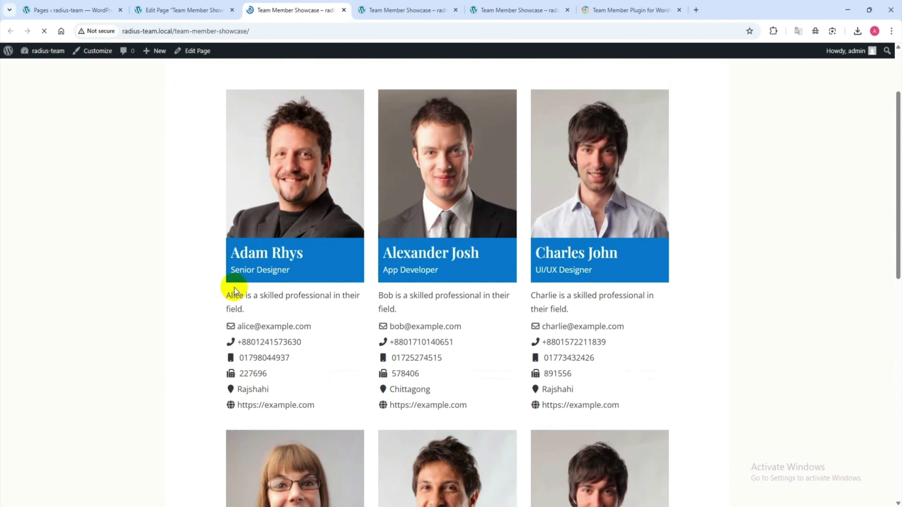
{"action": "scroll", "coordinate": [483, 249], "scroll_direction": "down", "scroll_amount": 10}
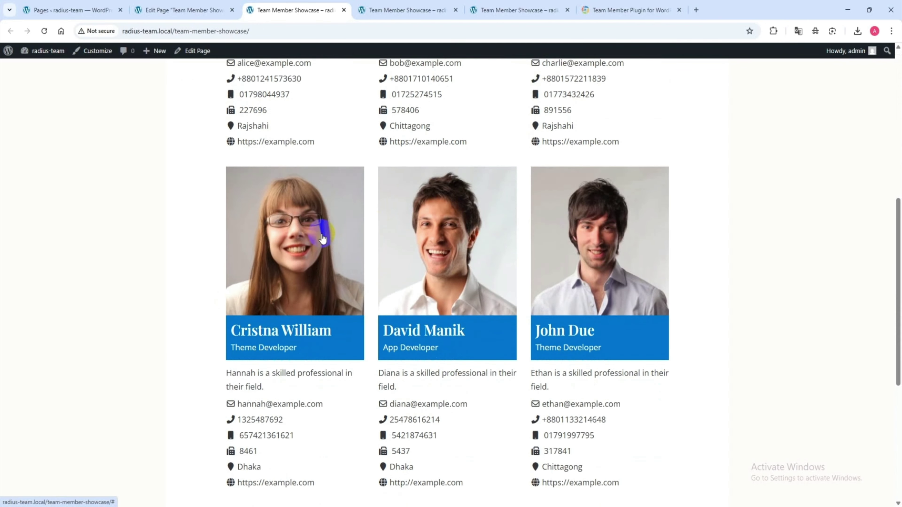
{"action": "scroll", "coordinate": [511, 235], "scroll_direction": "down", "scroll_amount": 3}
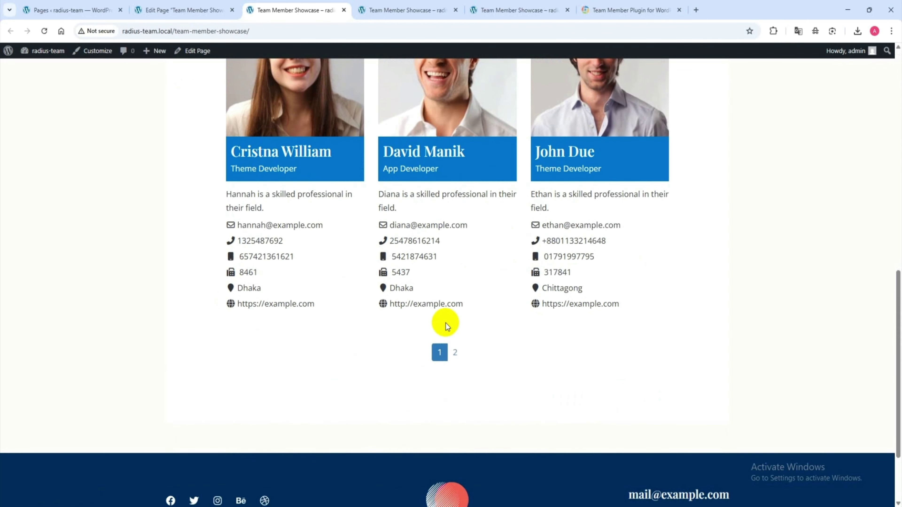
{"action": "left_click", "coordinate": [456, 354]}
{"action": "scroll", "coordinate": [426, 377], "scroll_direction": "down", "scroll_amount": 6}
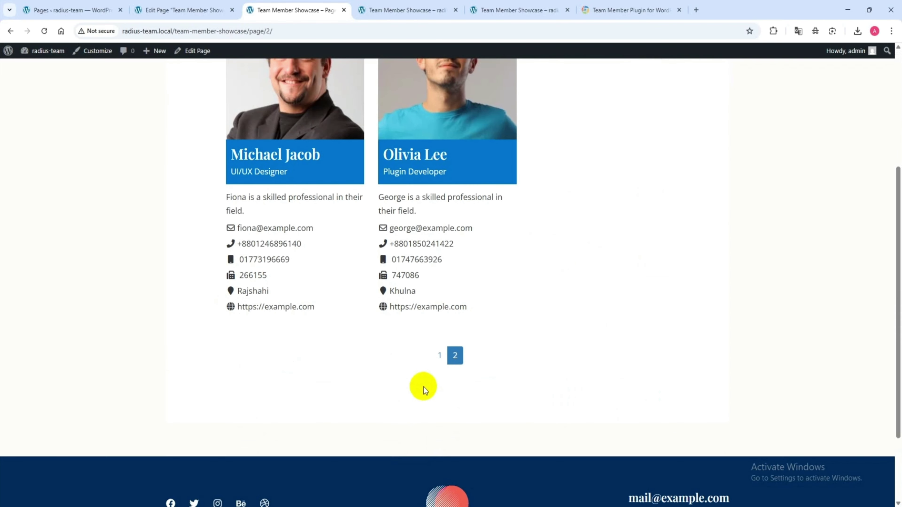
{"action": "left_click", "coordinate": [442, 355]}
{"action": "scroll", "coordinate": [348, 323], "scroll_direction": "down", "scroll_amount": 4}
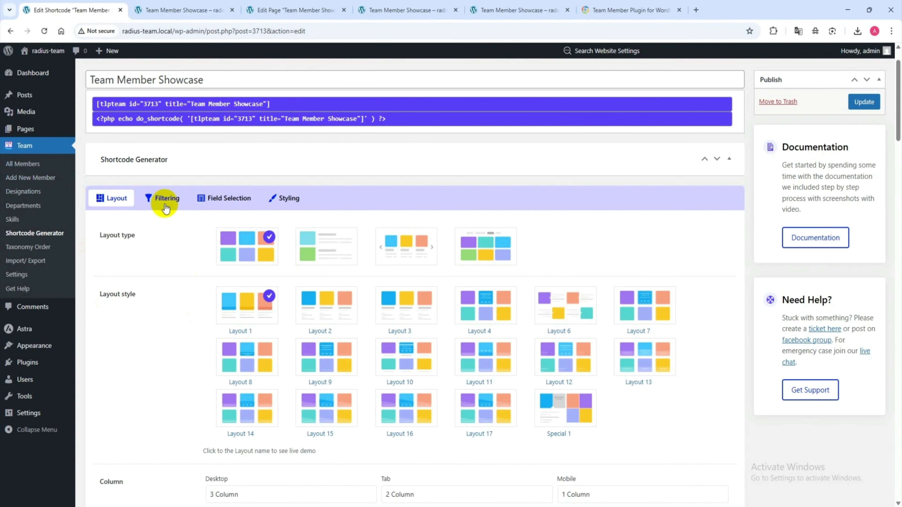
{"action": "left_click", "coordinate": [163, 202]}
{"action": "scroll", "coordinate": [162, 199], "scroll_direction": "down", "scroll_amount": 1}
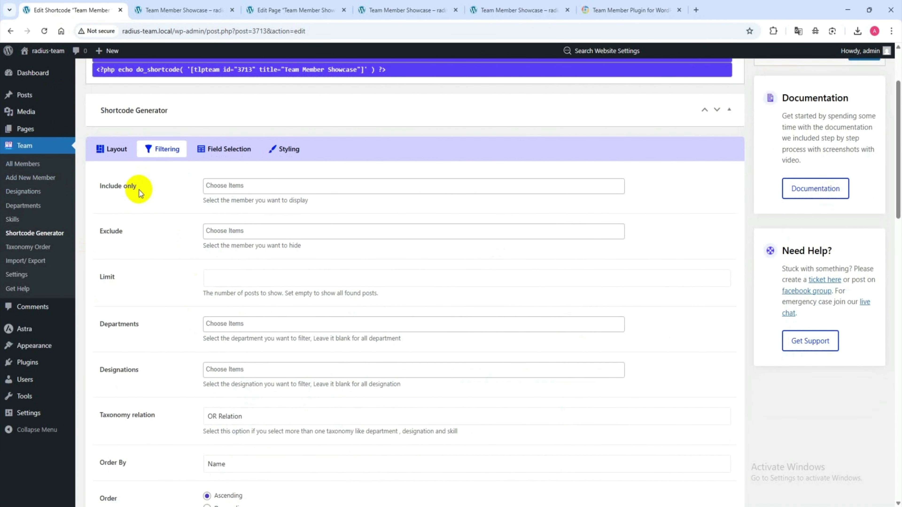
{"action": "left_click", "coordinate": [210, 185]}
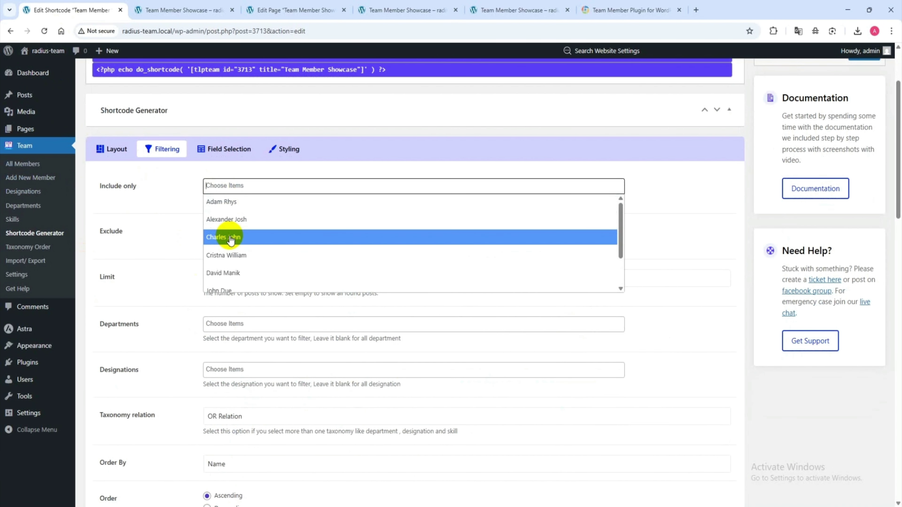
{"action": "left_click", "coordinate": [144, 207]}
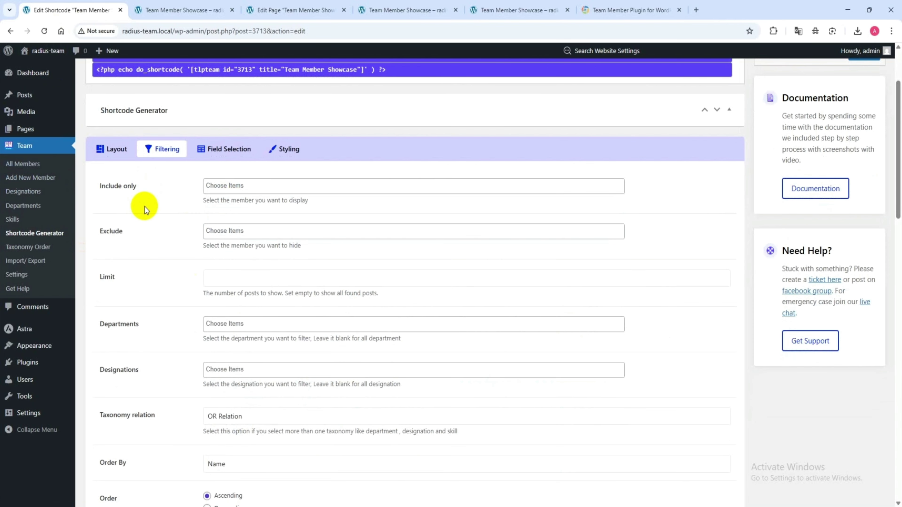
{"action": "left_click", "coordinate": [223, 231]}
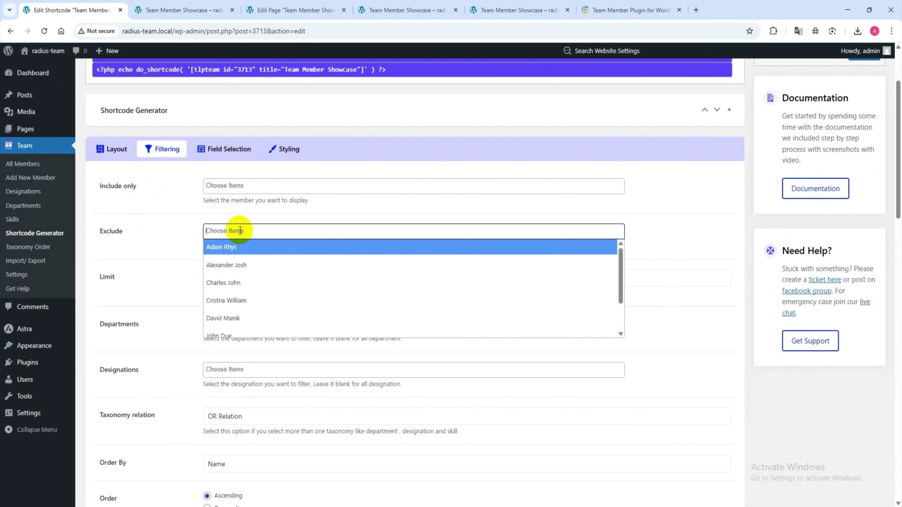
{"action": "left_click", "coordinate": [237, 320]}
{"action": "scroll", "coordinate": [265, 241], "scroll_direction": "up", "scroll_amount": 3}
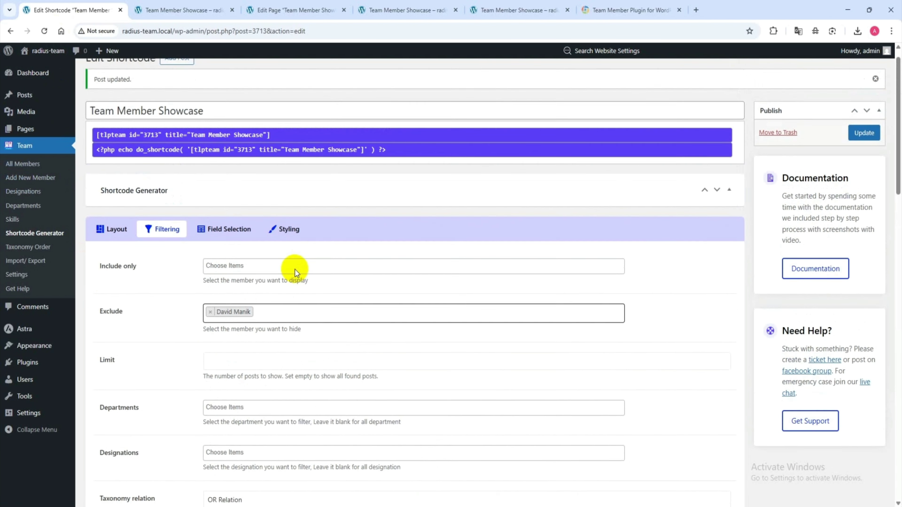
{"action": "left_click", "coordinate": [880, 152]}
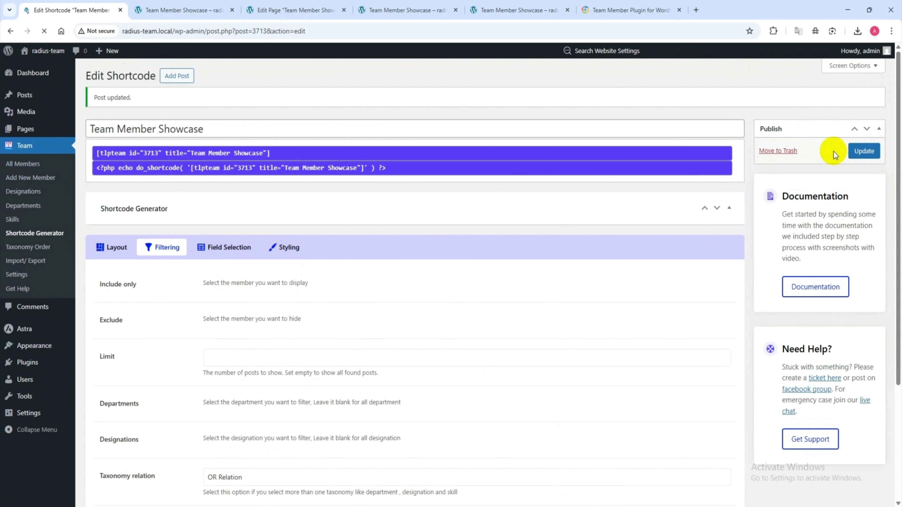
{"action": "left_click", "coordinate": [181, 10]}
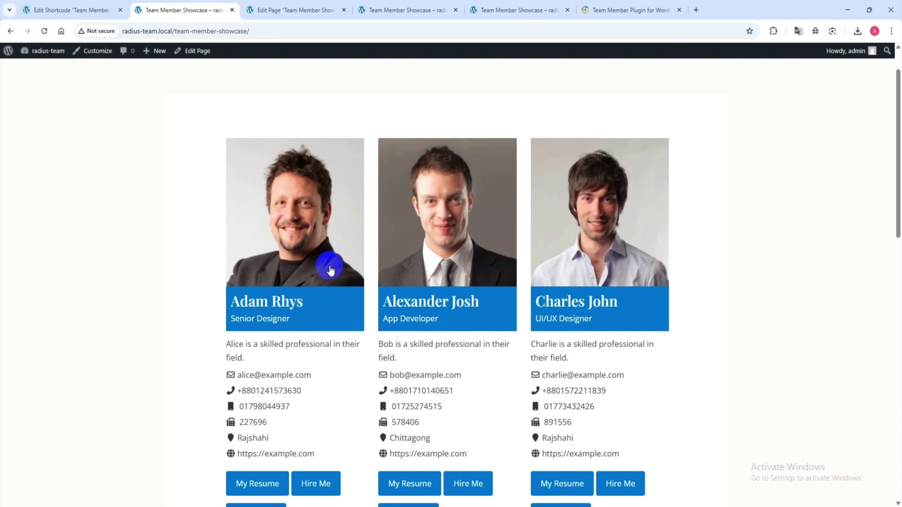
{"action": "scroll", "coordinate": [332, 268], "scroll_direction": "down", "scroll_amount": 5}
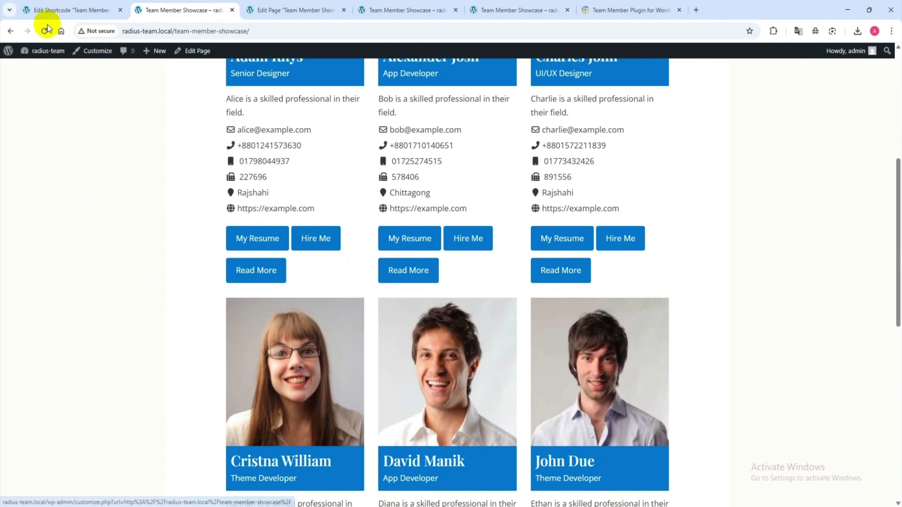
{"action": "left_click", "coordinate": [44, 31]}
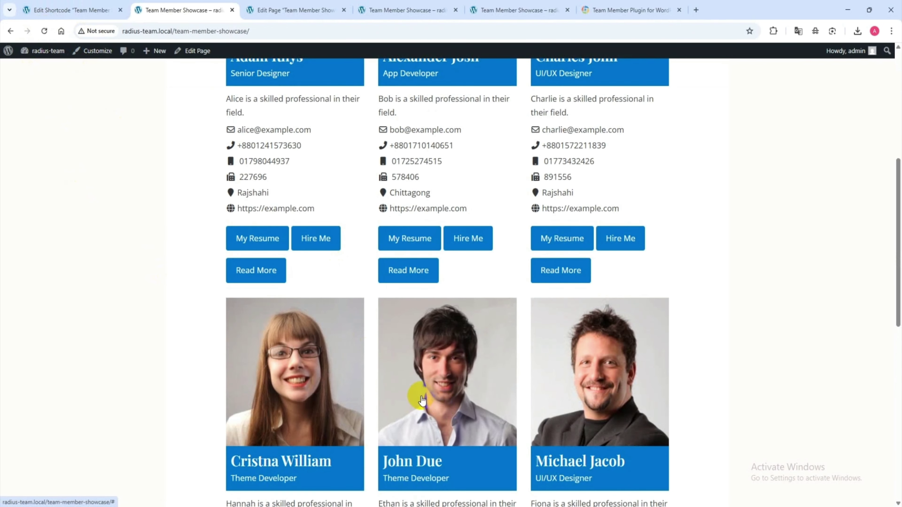
{"action": "scroll", "coordinate": [415, 396], "scroll_direction": "up", "scroll_amount": 5}
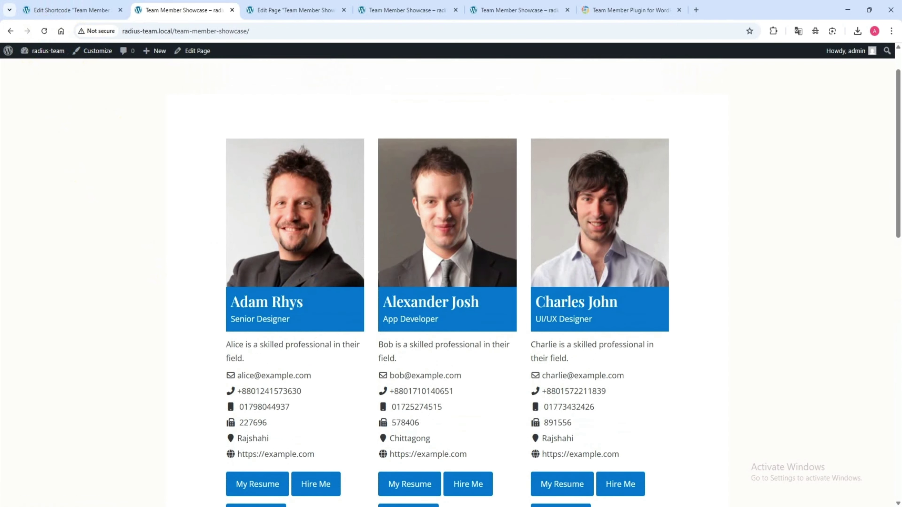
{"action": "left_click", "coordinate": [59, 5]}
{"action": "scroll", "coordinate": [162, 127], "scroll_direction": "down", "scroll_amount": 1}
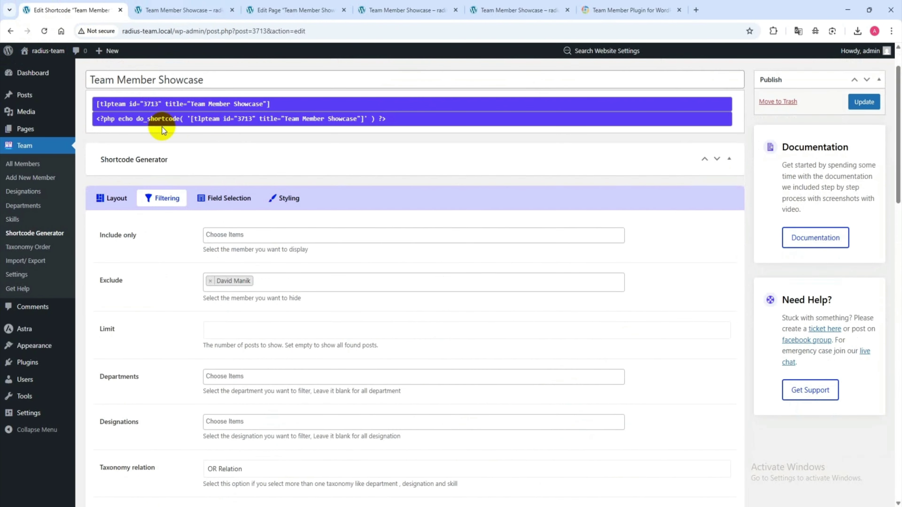
{"action": "left_click", "coordinate": [208, 281]}
{"action": "left_click", "coordinate": [210, 265]}
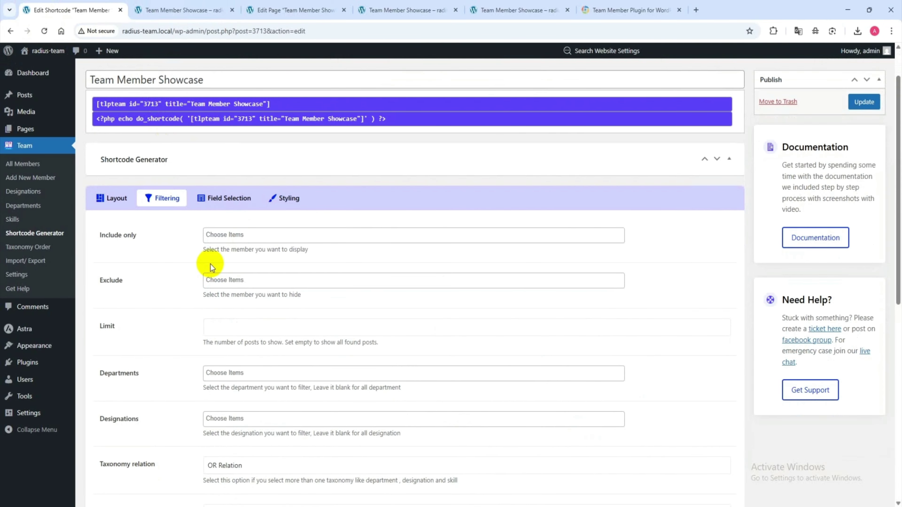
Leave the Departments and Designations filters empty, choosing nothing in either list.
{"action": "scroll", "coordinate": [259, 262], "scroll_direction": "down", "scroll_amount": 3}
{"action": "left_click", "coordinate": [263, 225]}
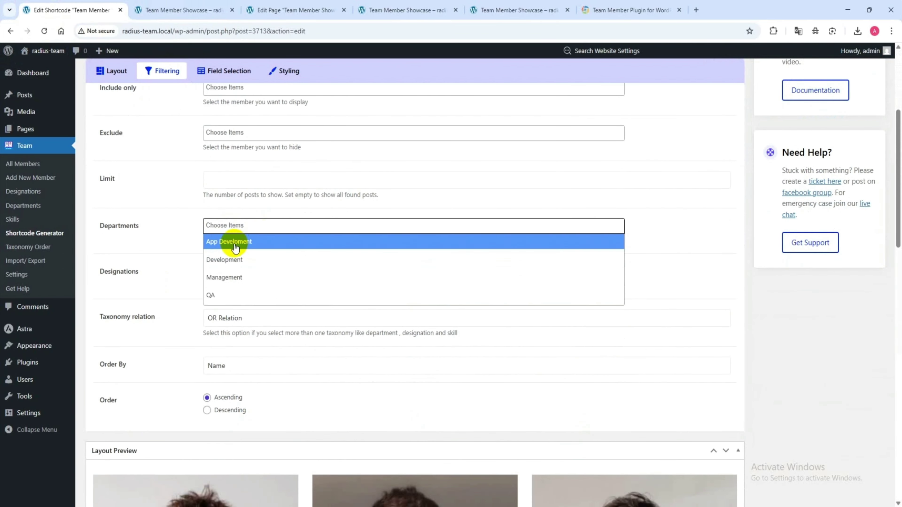
{"action": "left_click", "coordinate": [190, 230]}
{"action": "left_click", "coordinate": [236, 271]}
{"action": "left_click", "coordinate": [188, 275]}
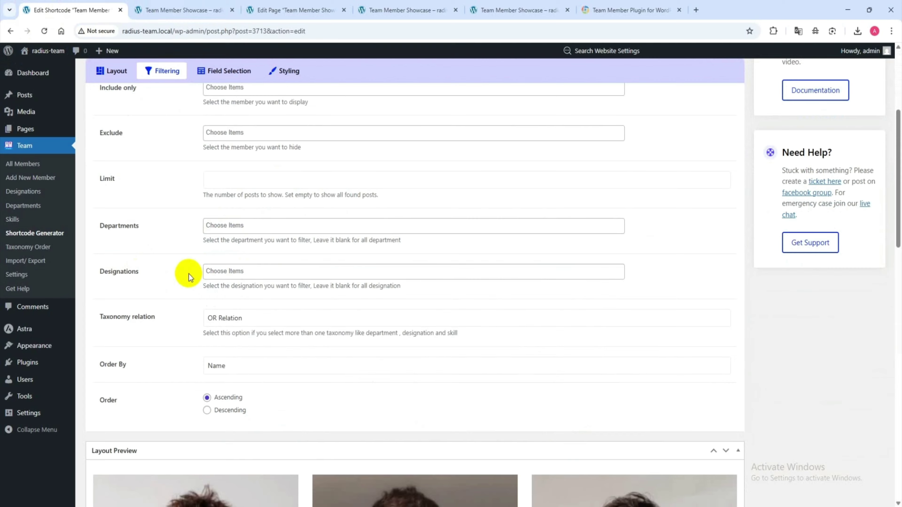
{"action": "scroll", "coordinate": [247, 296], "scroll_direction": "up", "scroll_amount": 1}
{"action": "scroll", "coordinate": [245, 296], "scroll_direction": "down", "scroll_amount": 1}
{"action": "scroll", "coordinate": [246, 296], "scroll_direction": "up", "scroll_amount": 1}
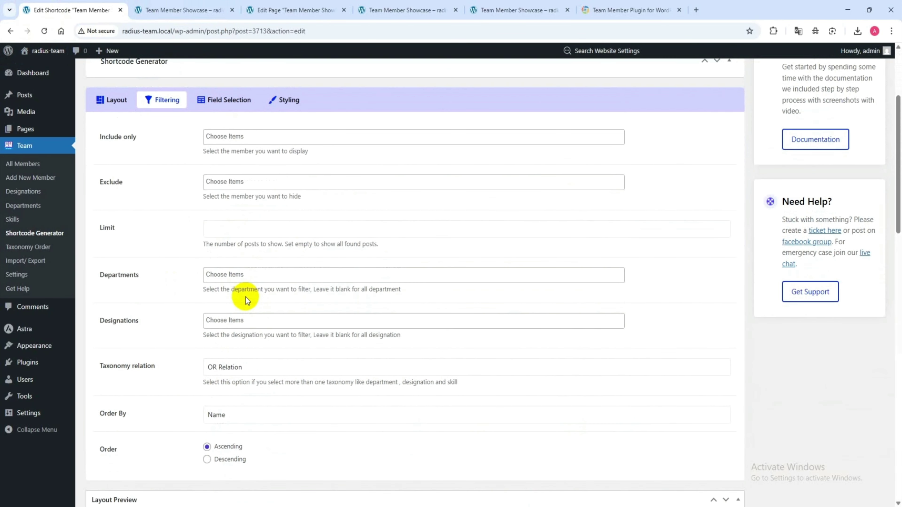
{"action": "left_click", "coordinate": [212, 103]}
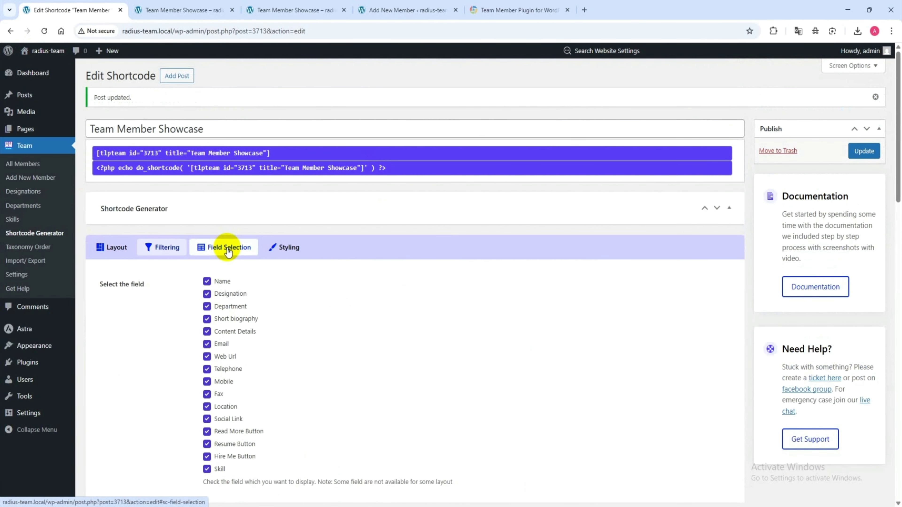
Uncheck the Hire Me Button, Read More and Skill fields and save the shortcode.
{"action": "scroll", "coordinate": [222, 245], "scroll_direction": "down", "scroll_amount": 2}
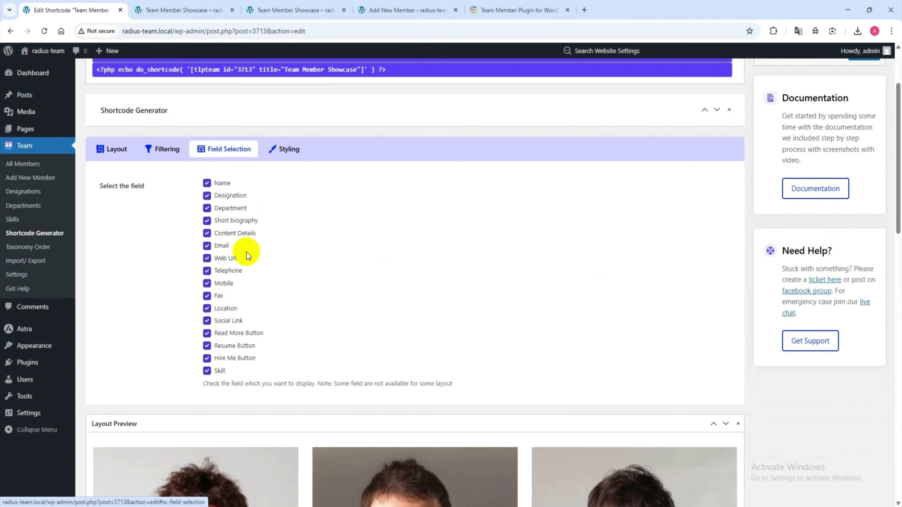
{"action": "left_click", "coordinate": [207, 359]}
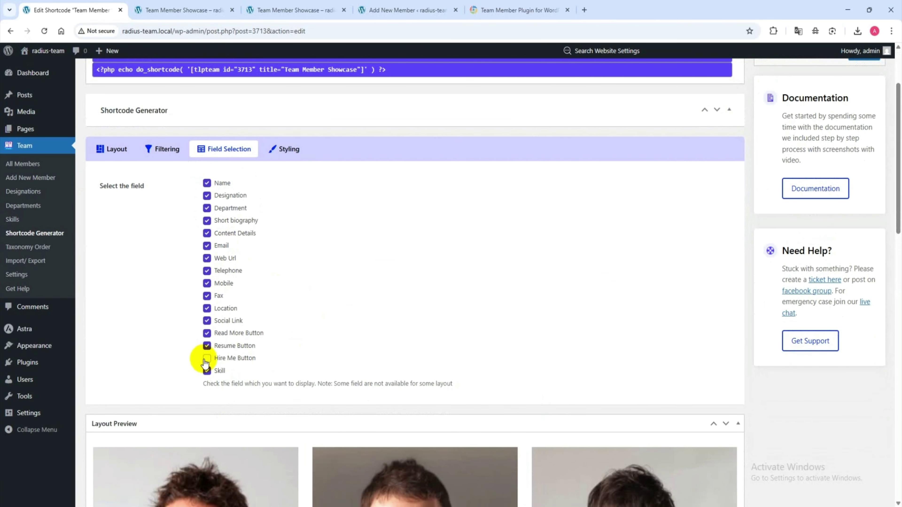
{"action": "left_click", "coordinate": [207, 334]}
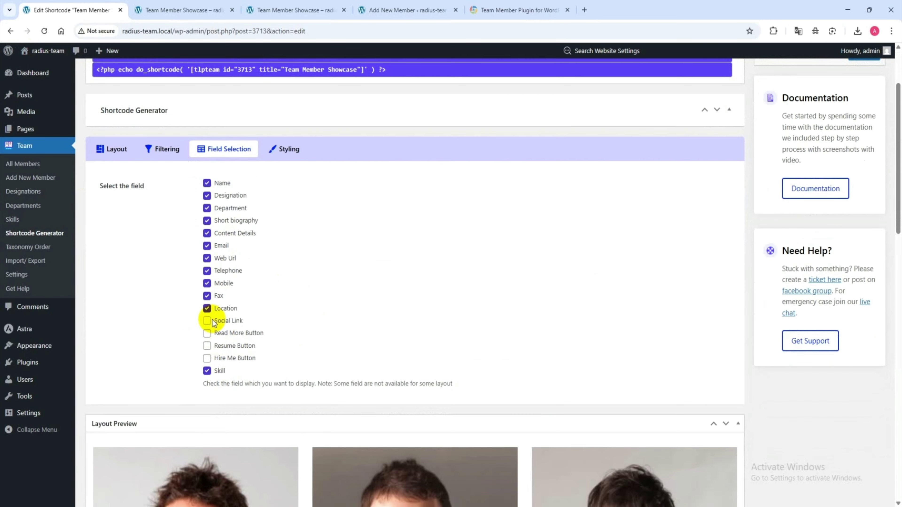
{"action": "scroll", "coordinate": [212, 319], "scroll_direction": "down", "scroll_amount": 11}
{"action": "scroll", "coordinate": [209, 266], "scroll_direction": "up", "scroll_amount": 10}
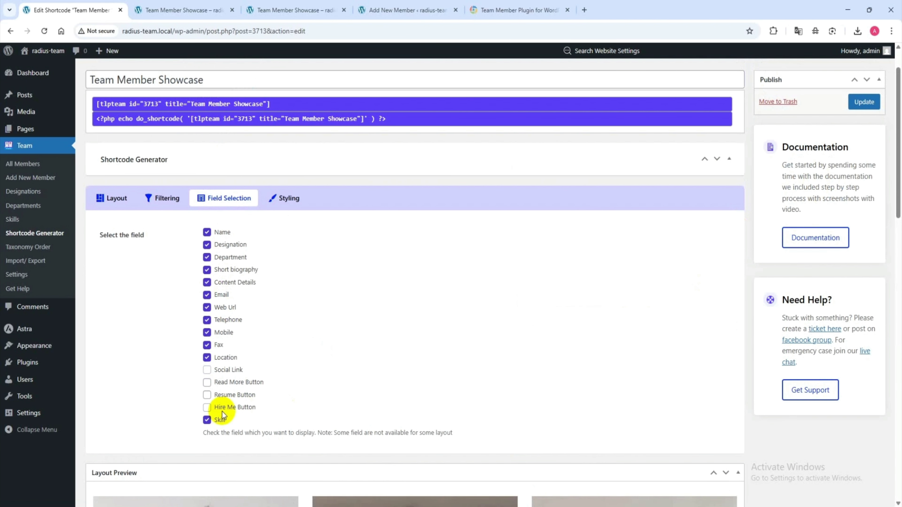
{"action": "left_click", "coordinate": [207, 419]}
{"action": "key", "text": "Return"}
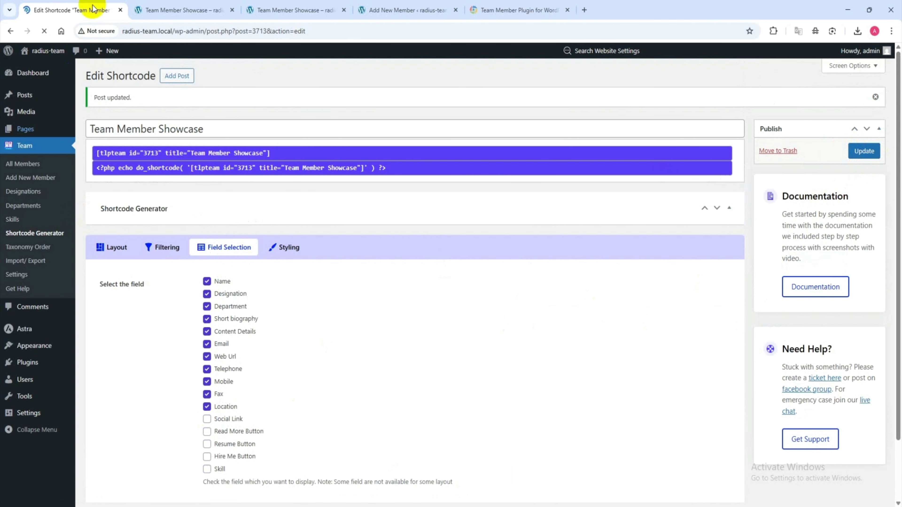
Reload the live showcase to confirm cards lack Resume, Hire Me and Read More buttons.
{"action": "left_click", "coordinate": [259, 9]}
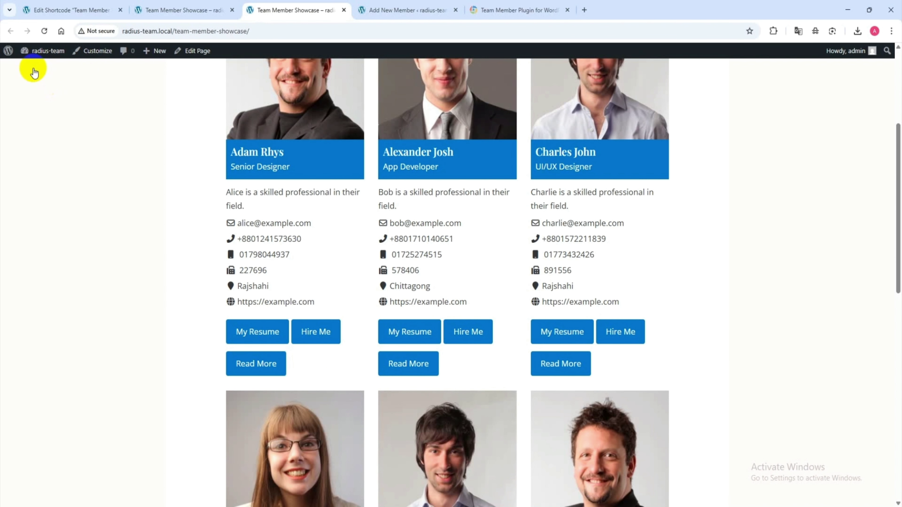
{"action": "left_click", "coordinate": [44, 31]}
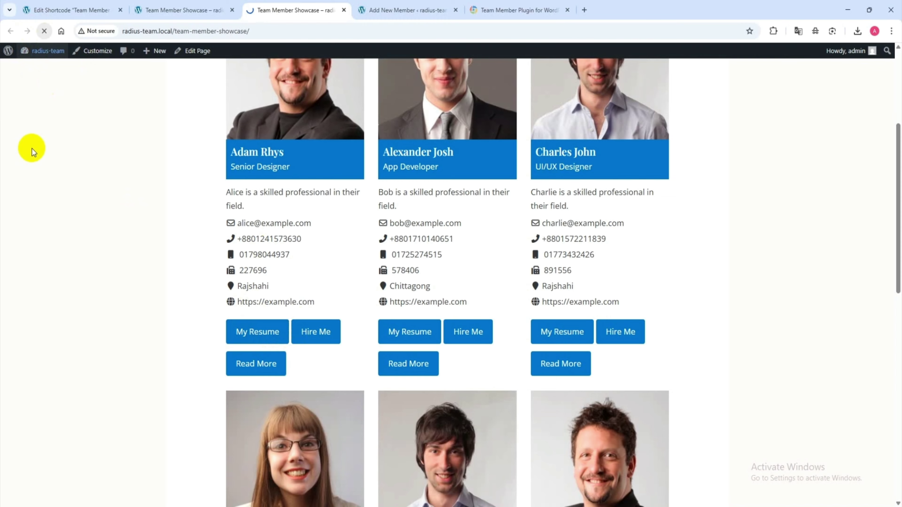
{"action": "scroll", "coordinate": [657, 351], "scroll_direction": "down", "scroll_amount": 1}
{"action": "scroll", "coordinate": [429, 370], "scroll_direction": "down", "scroll_amount": 3}
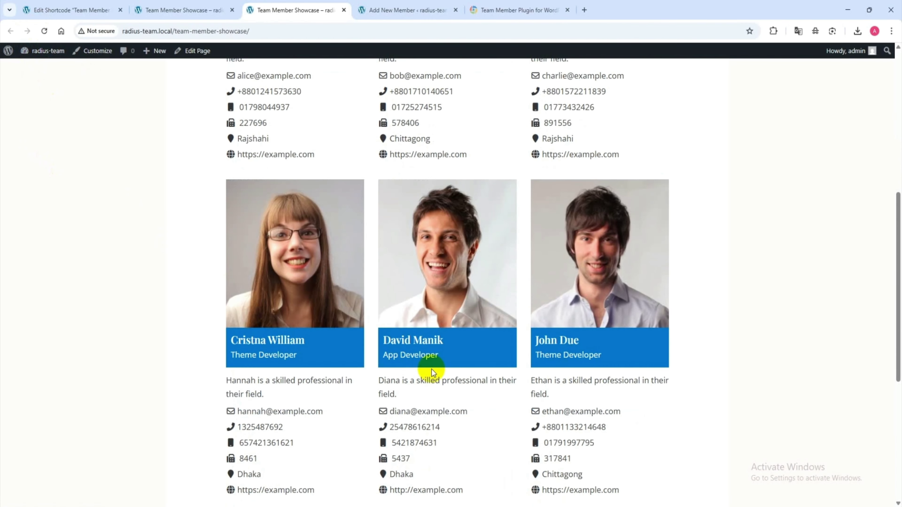
{"action": "scroll", "coordinate": [425, 369], "scroll_direction": "up", "scroll_amount": 8}
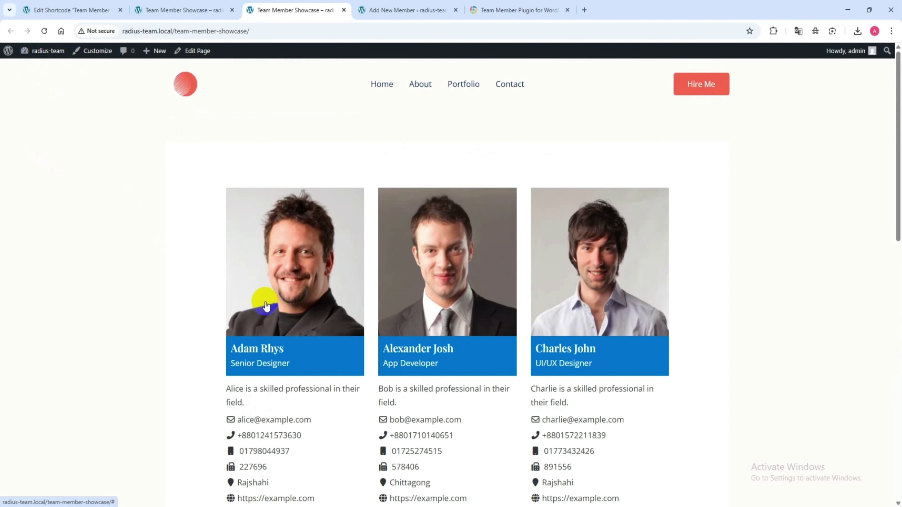
{"action": "left_click", "coordinate": [300, 322]}
{"action": "left_click", "coordinate": [98, 5]}
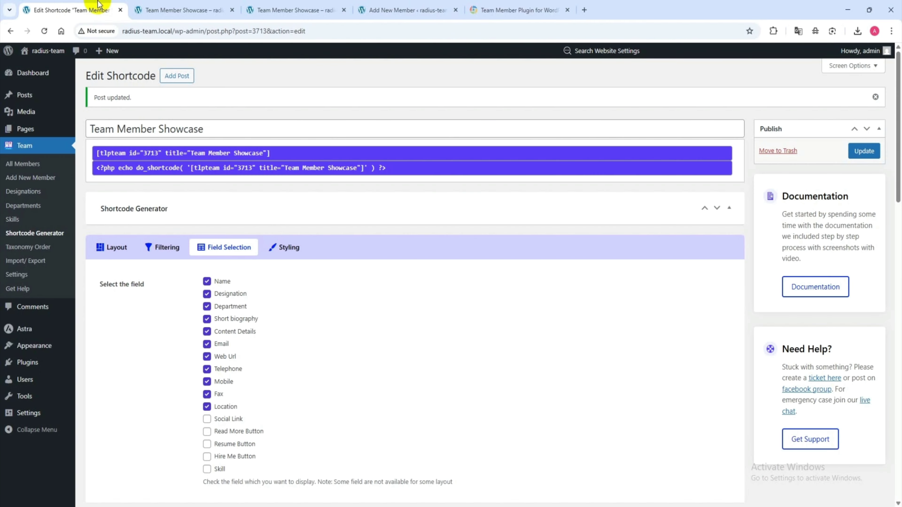
Set the Styling tab's Primary Color to #7a007a.
{"action": "scroll", "coordinate": [242, 270], "scroll_direction": "down", "scroll_amount": 4}
{"action": "left_click", "coordinate": [288, 115]}
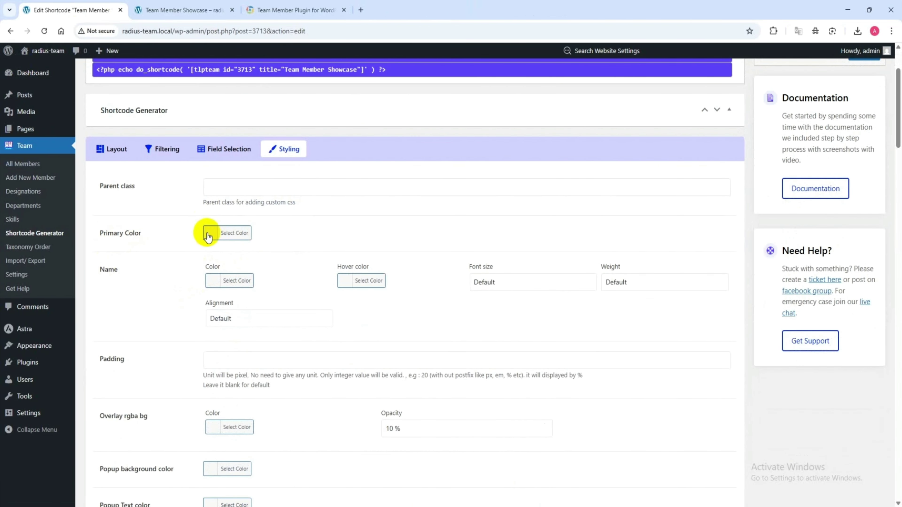
{"action": "left_click", "coordinate": [209, 234]}
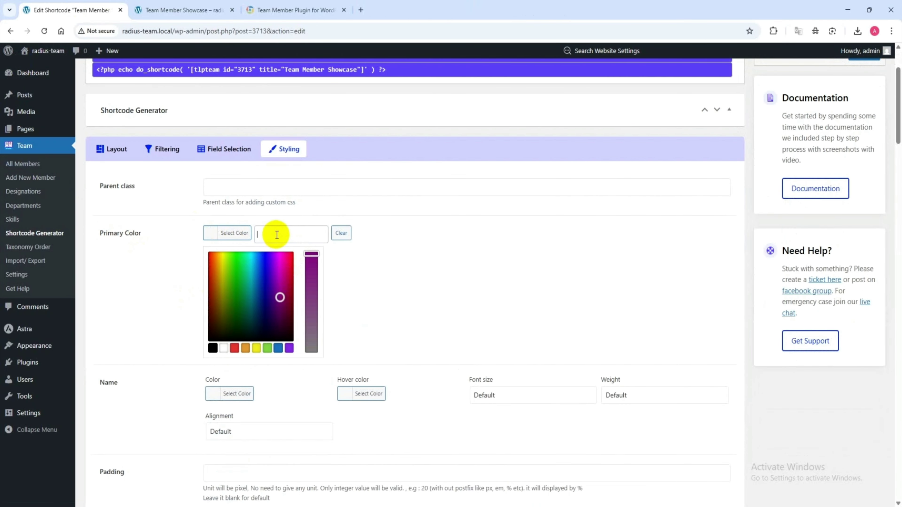
{"action": "left_click", "coordinate": [166, 245]}
{"action": "left_click", "coordinate": [274, 233]}
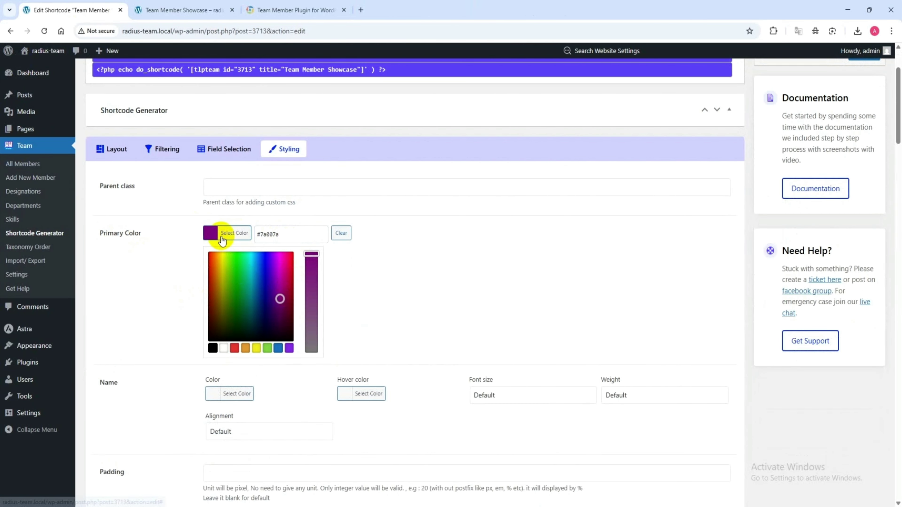
{"action": "left_click", "coordinate": [175, 235]}
Check the live showcase page for the purple name bars on member cards.
{"action": "scroll", "coordinate": [173, 222], "scroll_direction": "down", "scroll_amount": 3}
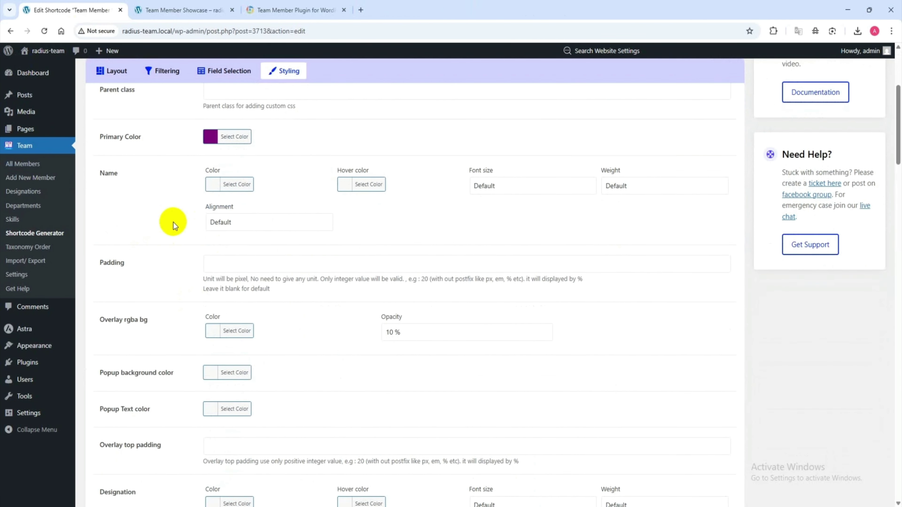
{"action": "scroll", "coordinate": [228, 219], "scroll_direction": "down", "scroll_amount": 1}
{"action": "scroll", "coordinate": [217, 217], "scroll_direction": "up", "scroll_amount": 6}
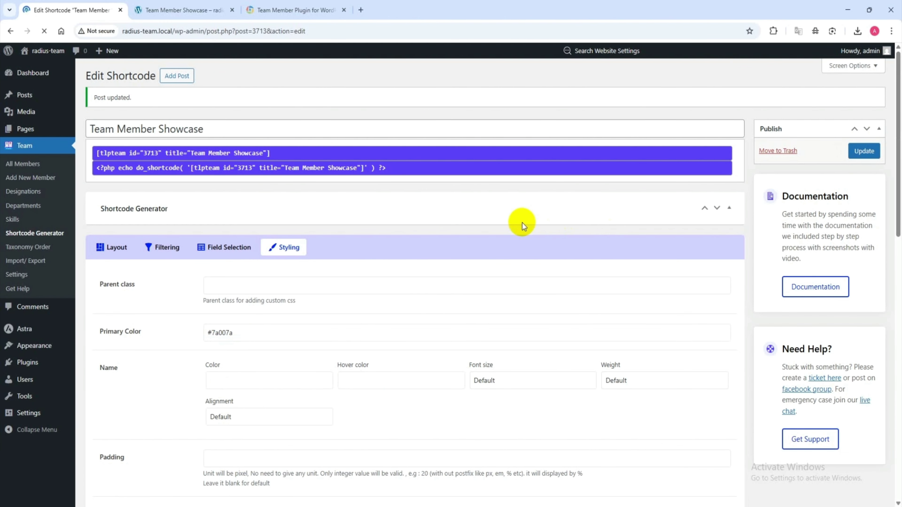
{"action": "left_click", "coordinate": [186, 10]}
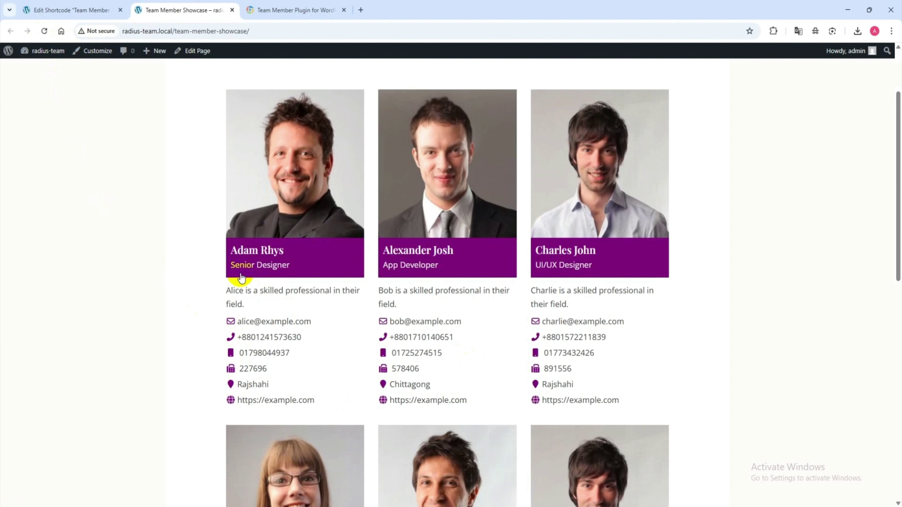
{"action": "left_click", "coordinate": [67, 10]}
{"action": "scroll", "coordinate": [231, 256], "scroll_direction": "down", "scroll_amount": 6}
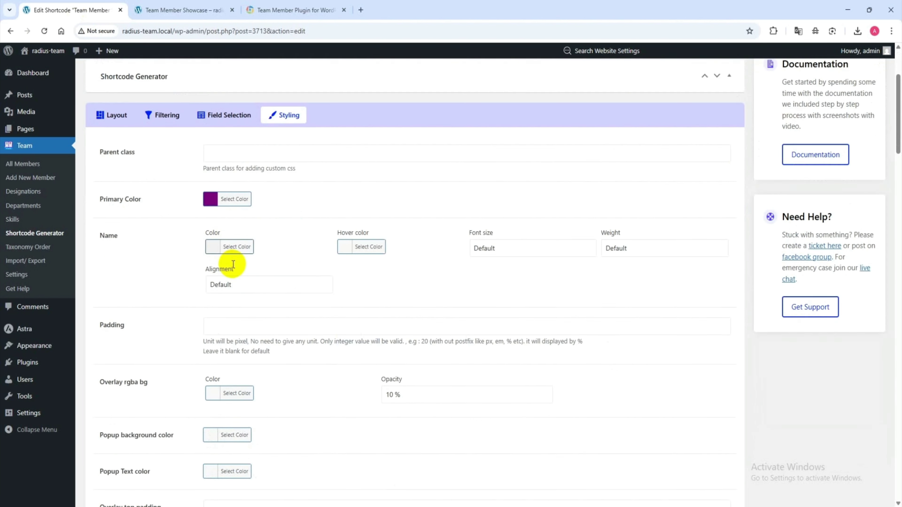
Set the member name font size to 30px under Styling > Name.
{"action": "scroll", "coordinate": [254, 259], "scroll_direction": "down", "scroll_amount": 1}
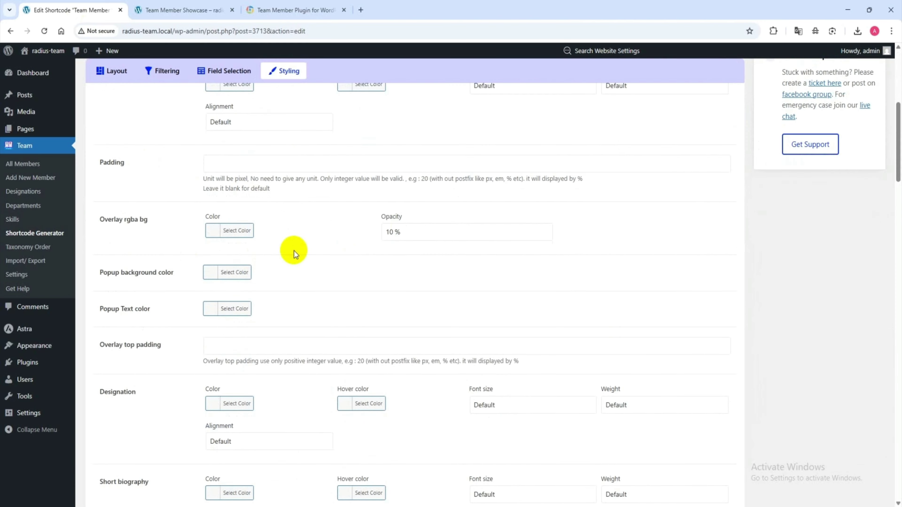
{"action": "scroll", "coordinate": [353, 262], "scroll_direction": "down", "scroll_amount": 3}
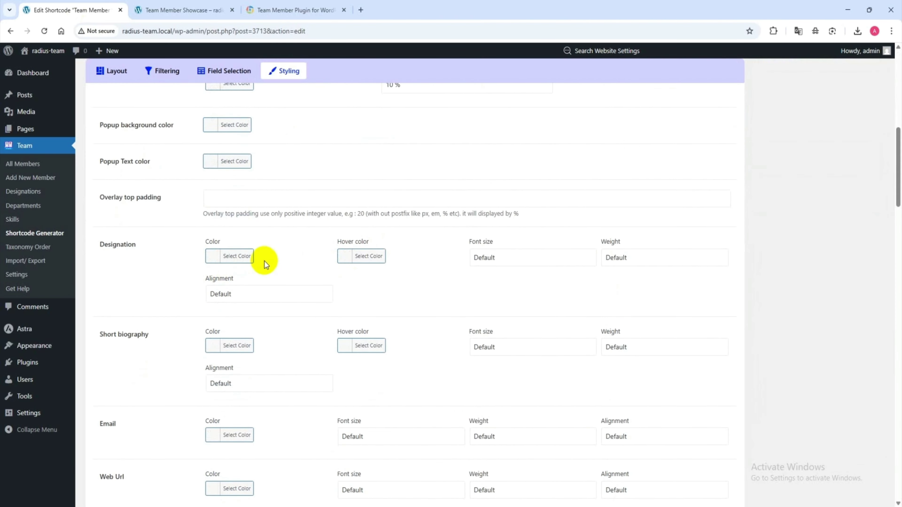
{"action": "scroll", "coordinate": [265, 274], "scroll_direction": "down", "scroll_amount": 6}
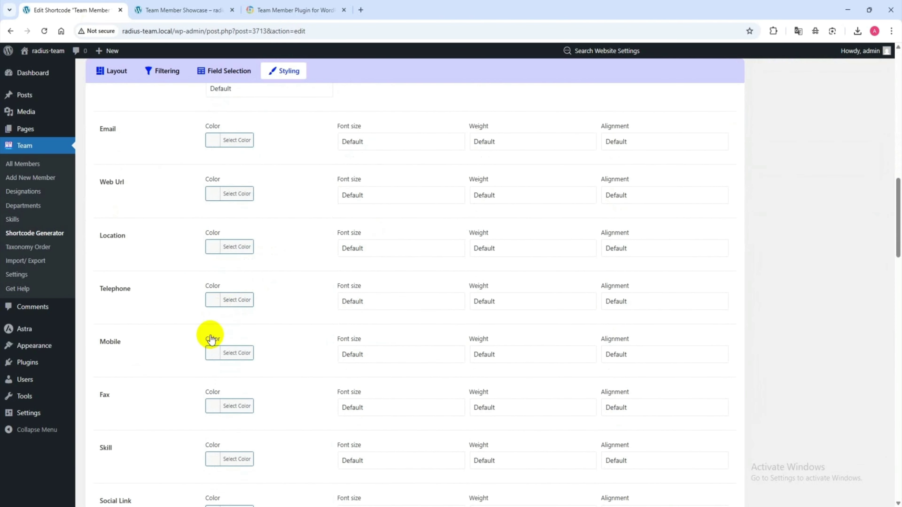
{"action": "scroll", "coordinate": [300, 363], "scroll_direction": "down", "scroll_amount": 17}
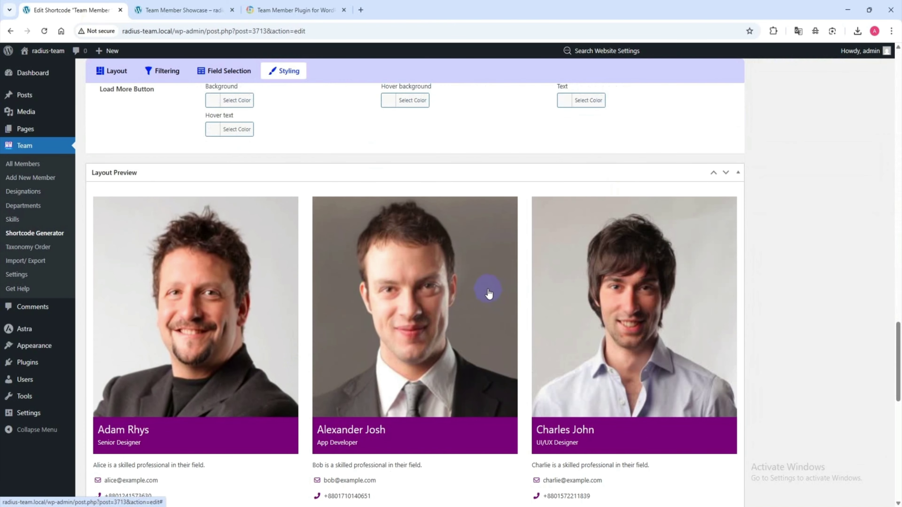
{"action": "scroll", "coordinate": [342, 230], "scroll_direction": "up", "scroll_amount": 13}
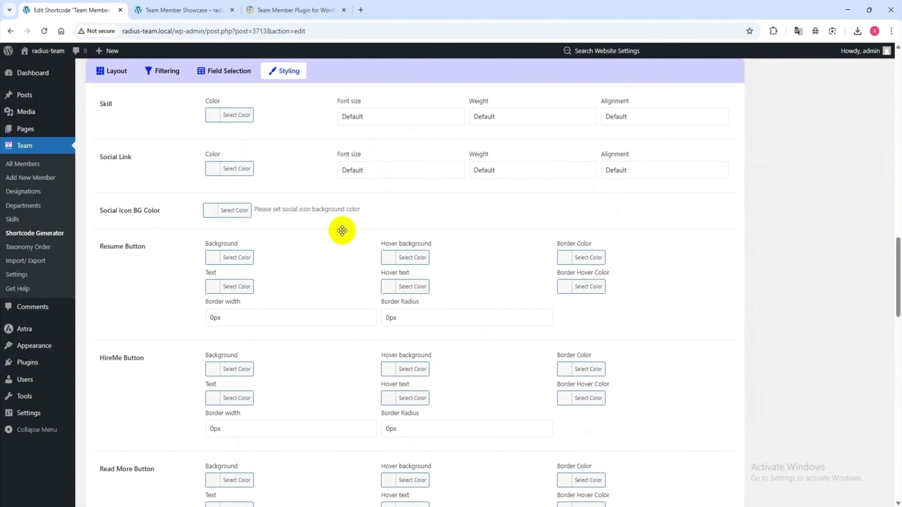
{"action": "scroll", "coordinate": [330, 239], "scroll_direction": "up", "scroll_amount": 10}
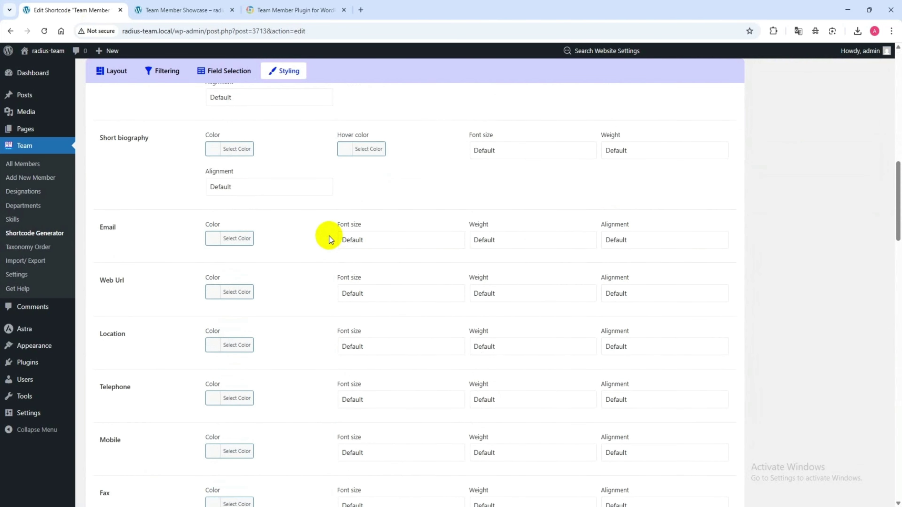
{"action": "scroll", "coordinate": [330, 238], "scroll_direction": "up", "scroll_amount": 3}
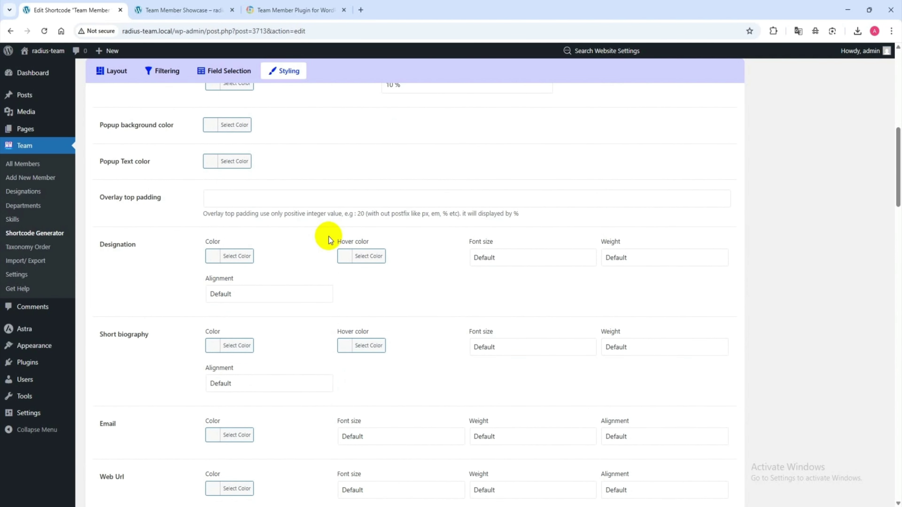
{"action": "scroll", "coordinate": [330, 239], "scroll_direction": "up", "scroll_amount": 6}
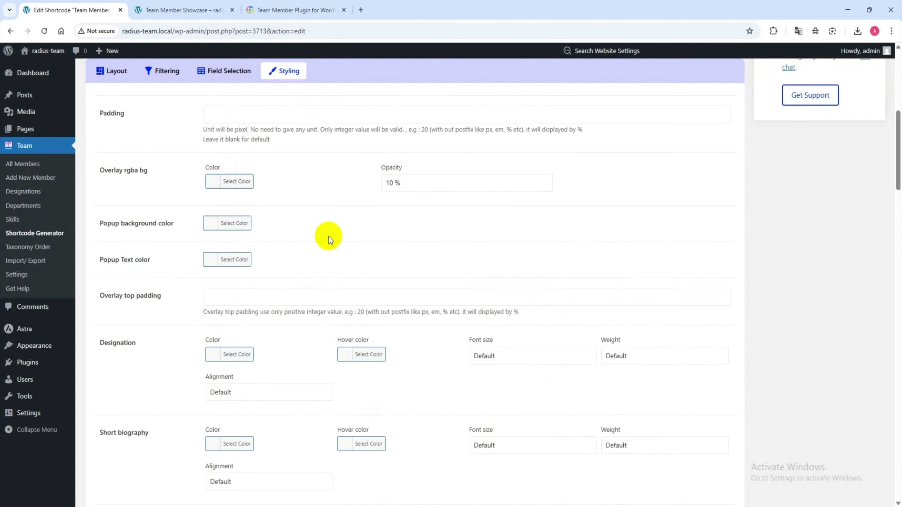
{"action": "scroll", "coordinate": [329, 237], "scroll_direction": "up", "scroll_amount": 3}
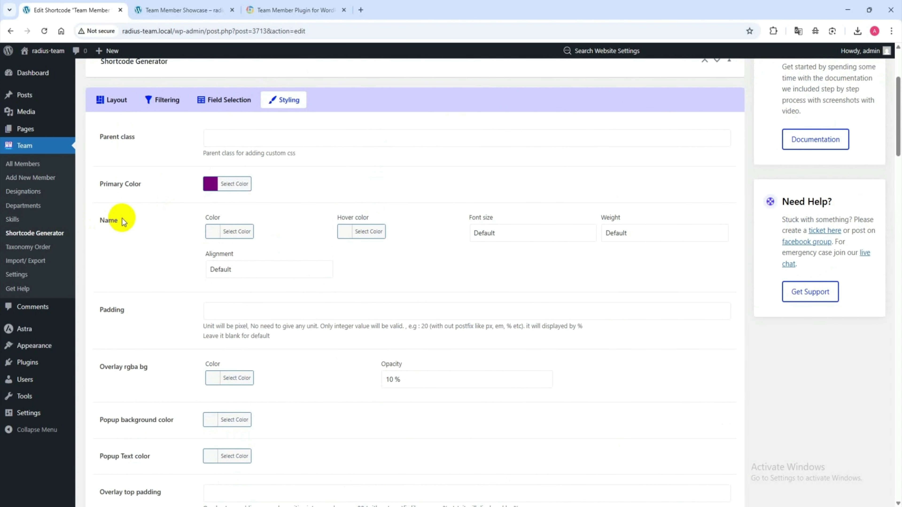
{"action": "left_click", "coordinate": [531, 233]}
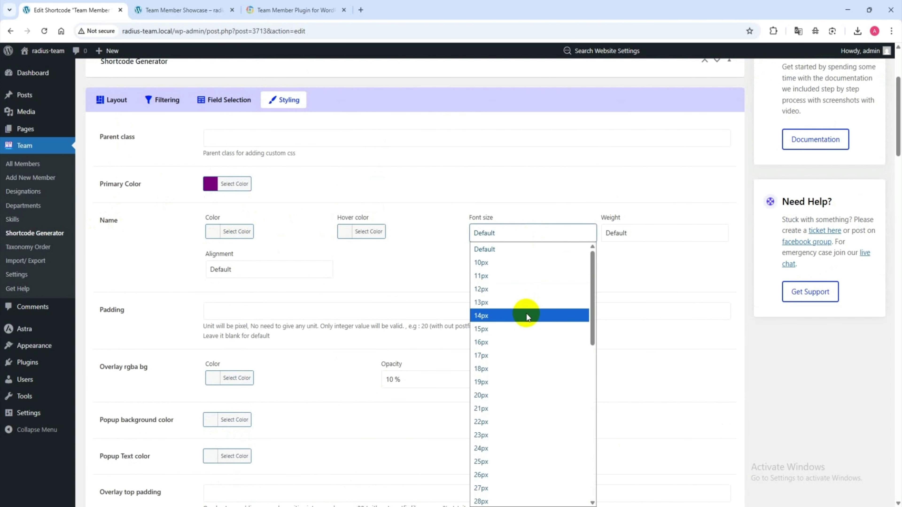
{"action": "scroll", "coordinate": [506, 476], "scroll_direction": "down", "scroll_amount": 3}
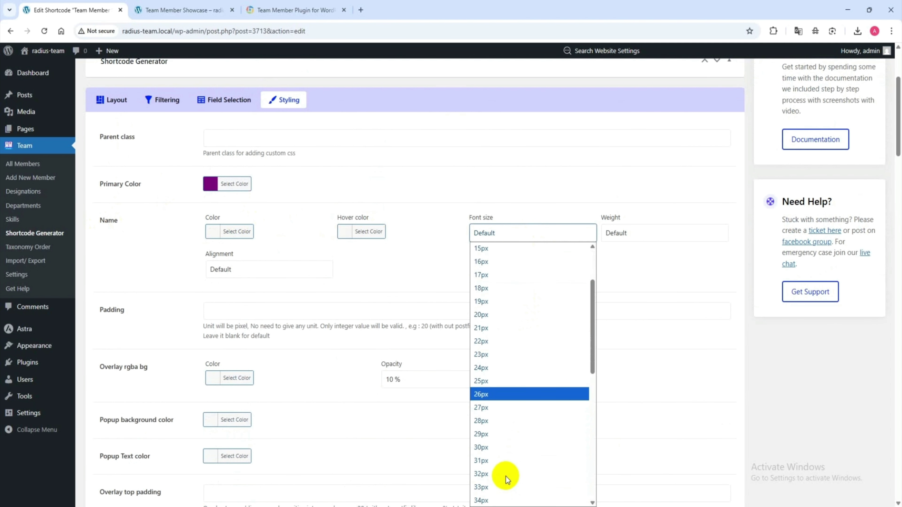
{"action": "left_click", "coordinate": [488, 431]}
Set the name font weight to 500 and reload the live showcase page.
{"action": "left_click", "coordinate": [625, 233]}
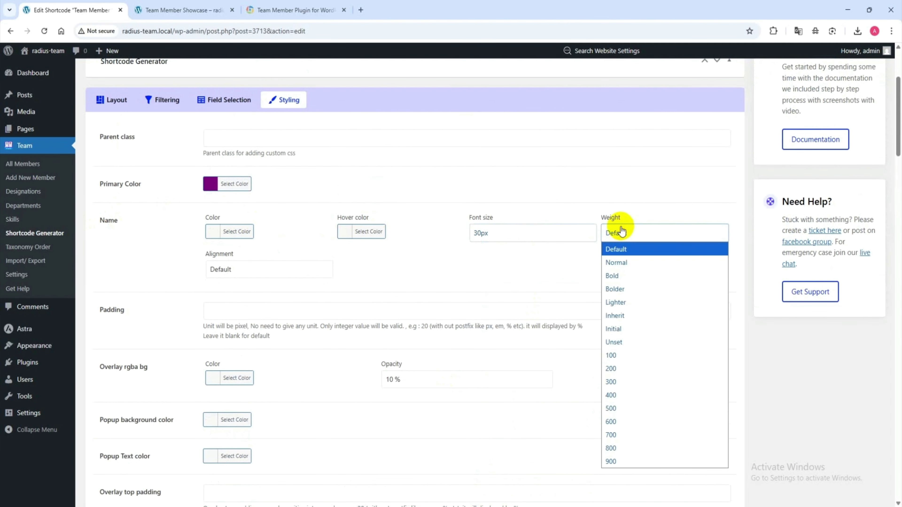
{"action": "left_click", "coordinate": [611, 408]}
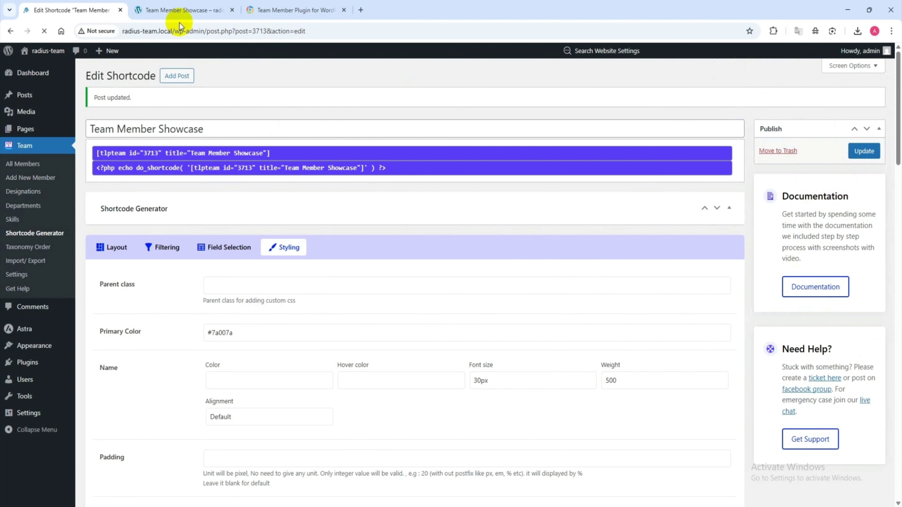
{"action": "left_click", "coordinate": [167, 10]}
{"action": "left_click", "coordinate": [44, 31]}
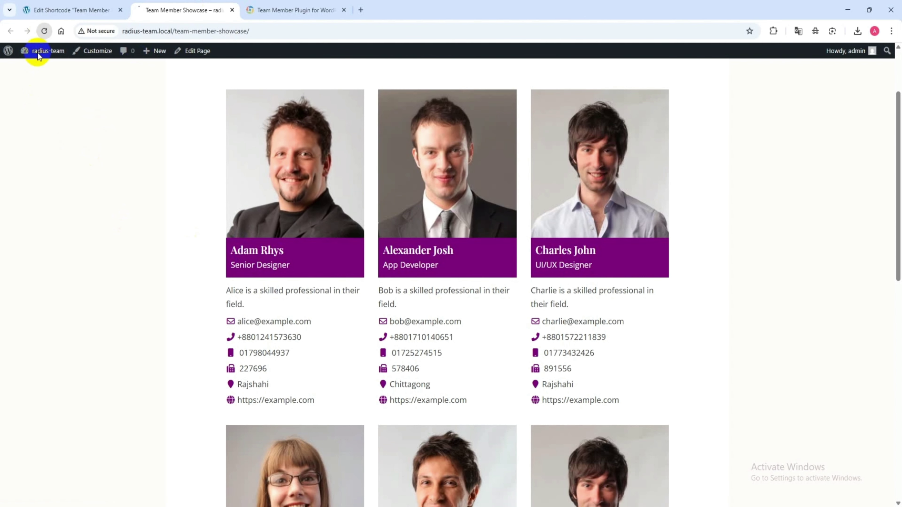